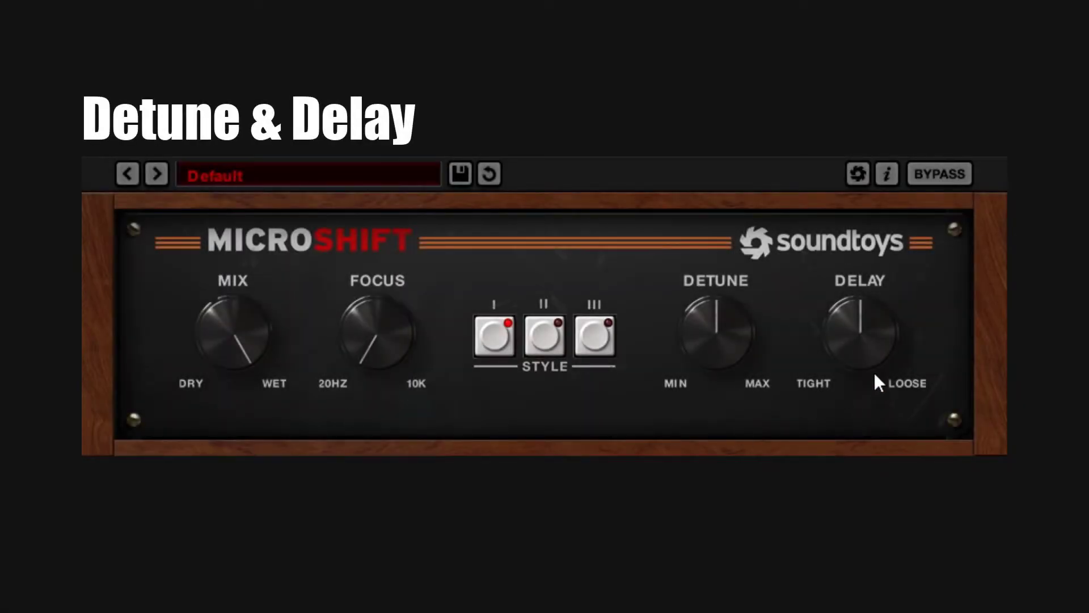
Toggle the plugin bypass during playback to compare the dry vocal with the processed sound.
click(947, 174)
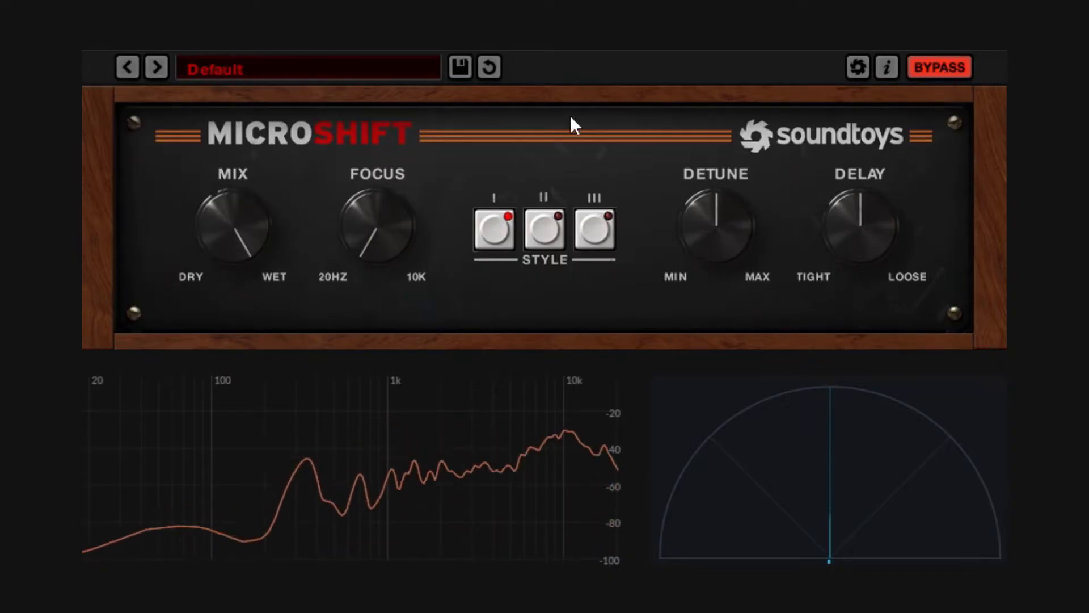
click(957, 69)
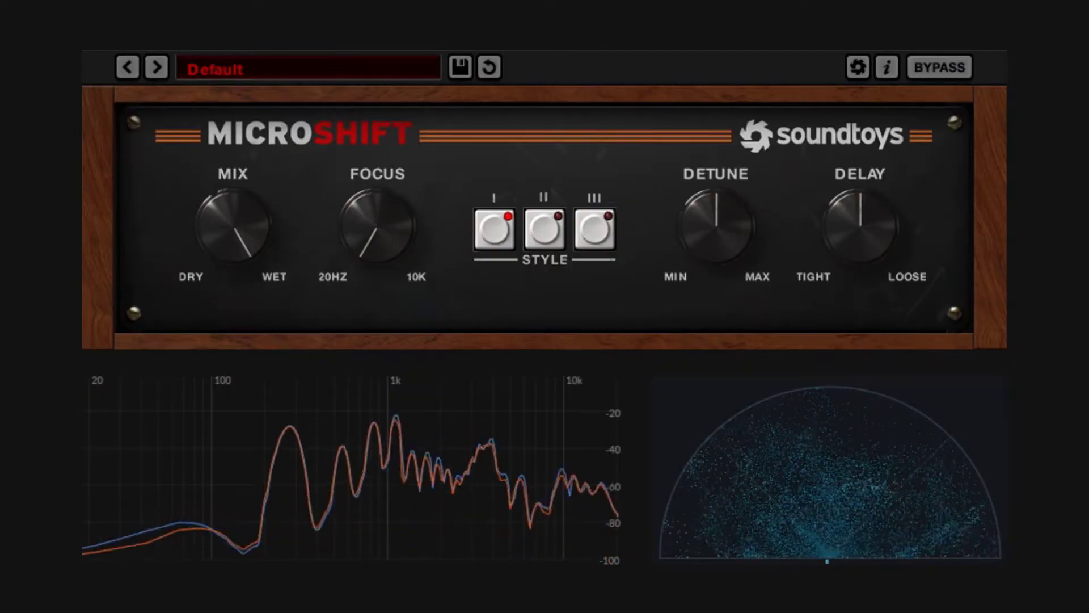
key(space)
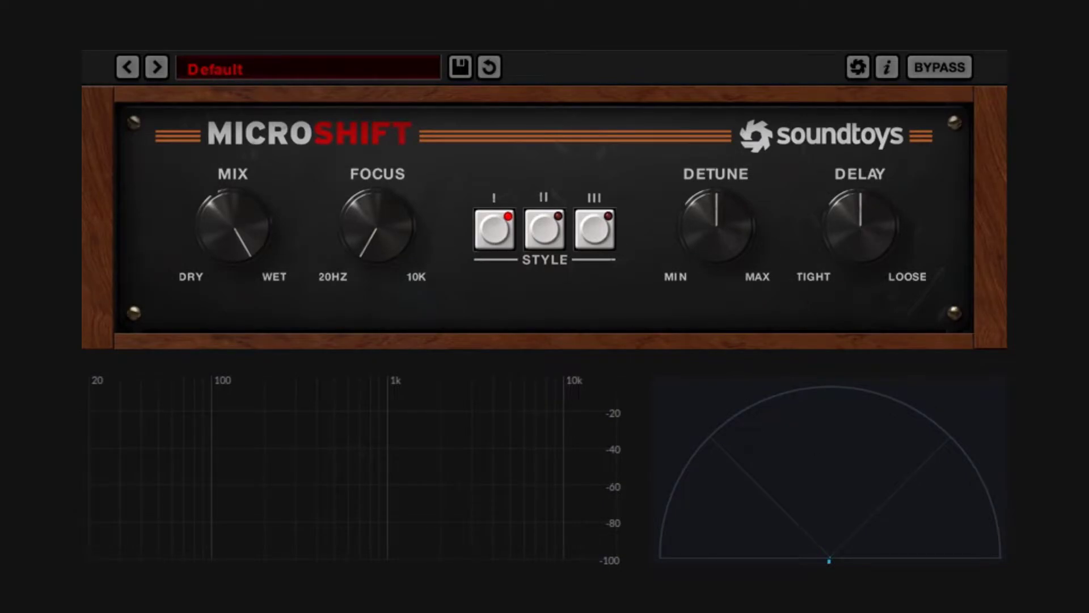
key(space)
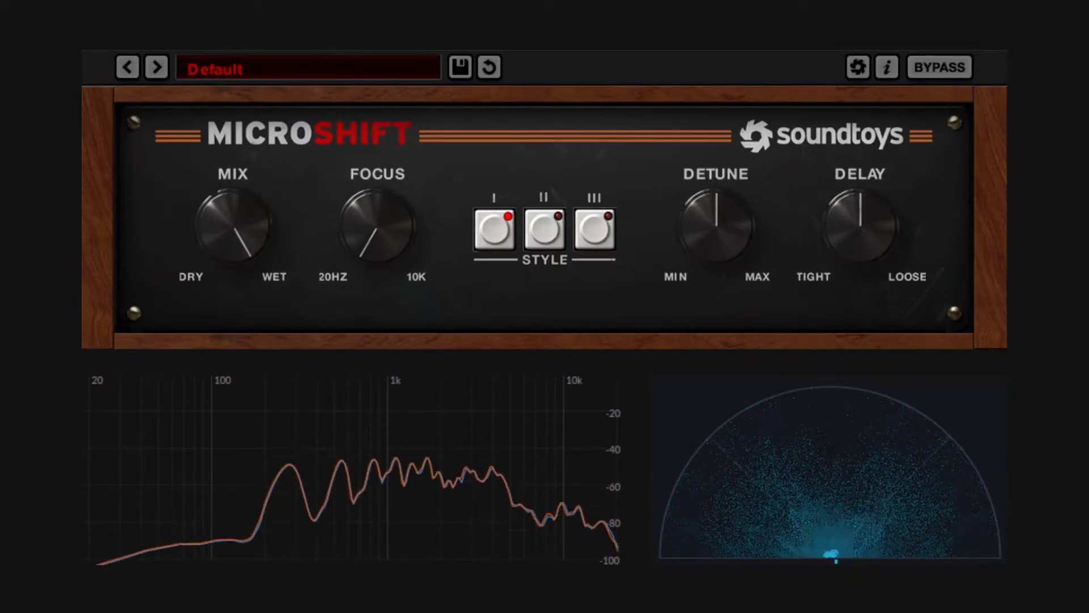
Lower the mix gradually to 30% while listening to the effect at intermediate levels.
drag(234, 224, 258, 244)
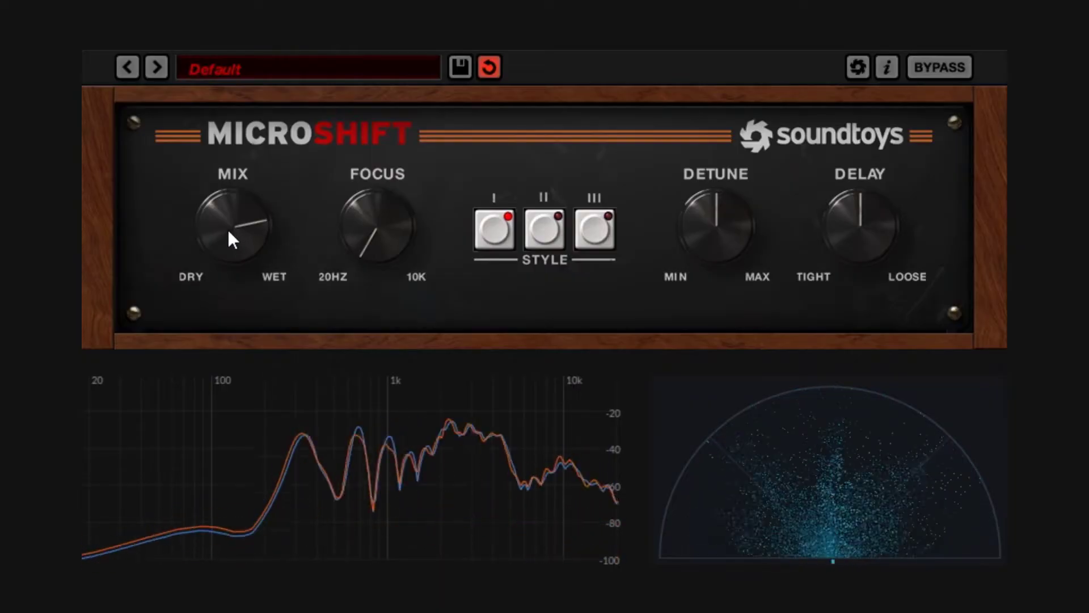
drag(225, 236, 236, 304)
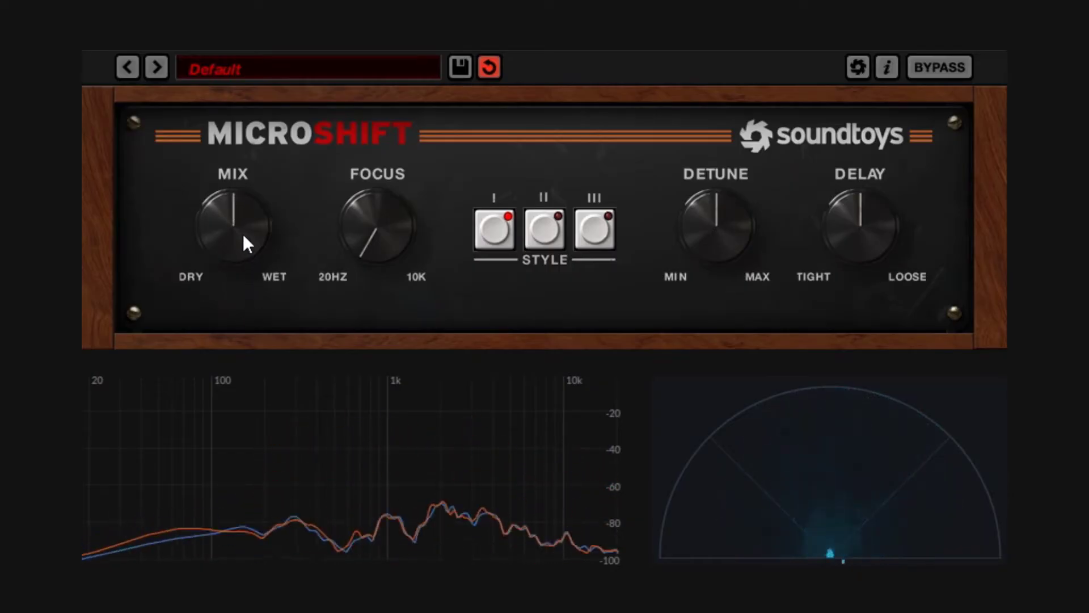
drag(234, 241, 237, 275)
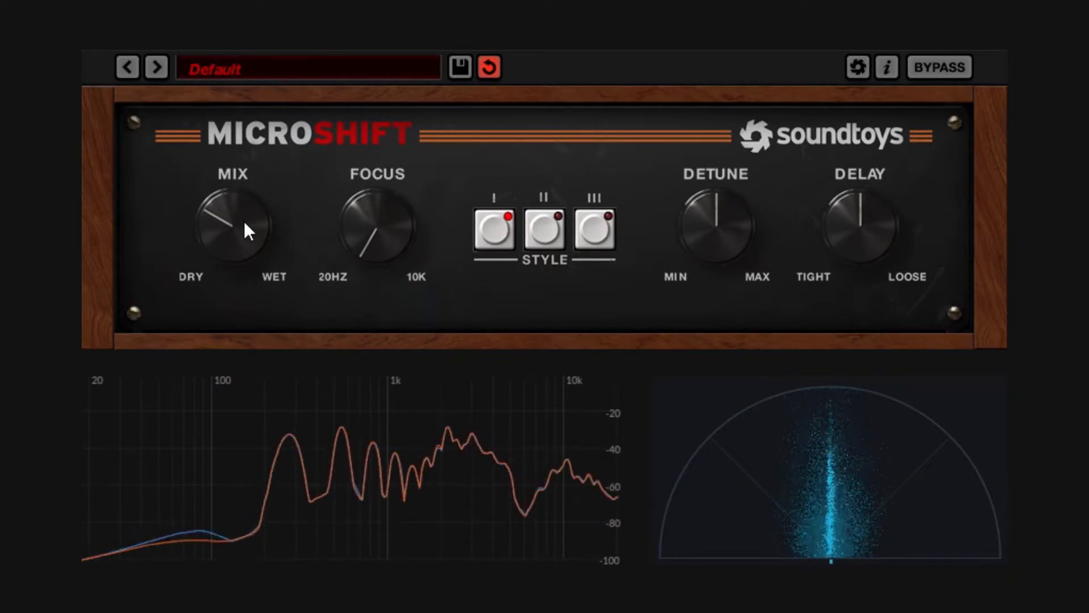
mouse_move(244, 221)
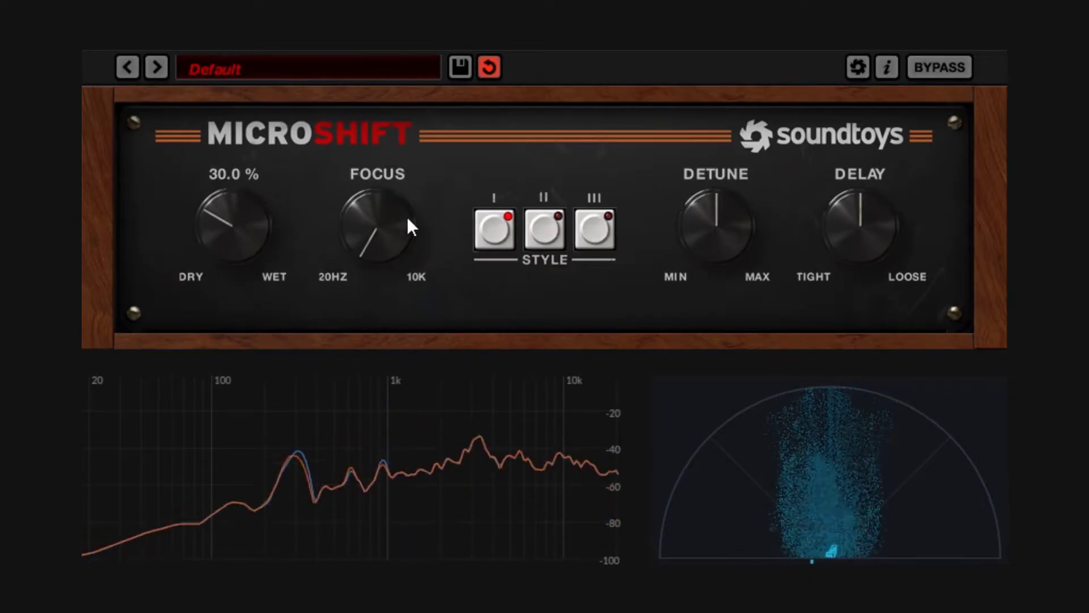
mouse_move(394, 222)
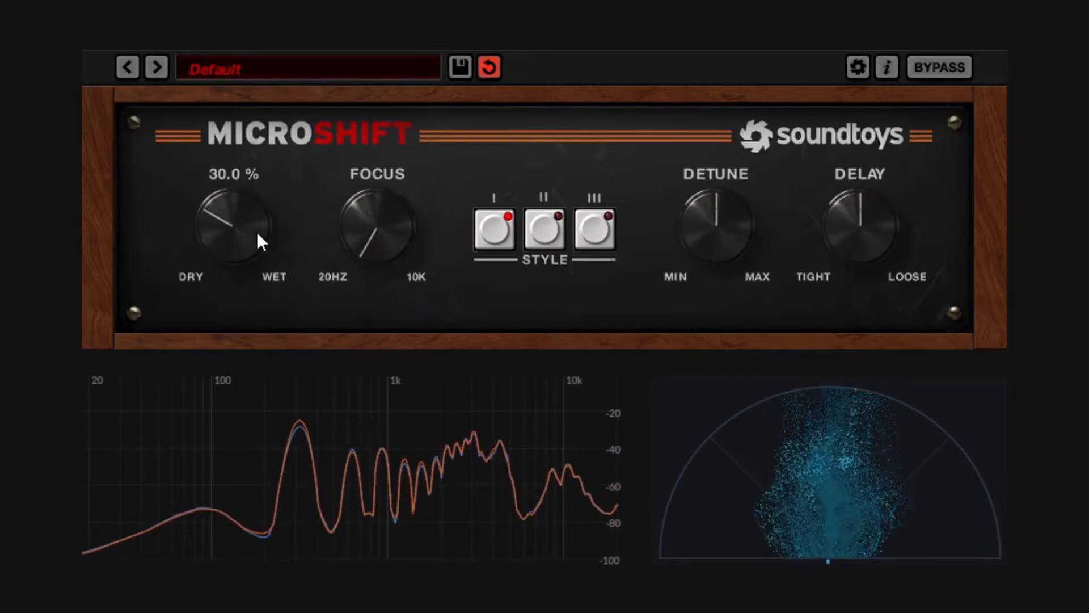
Raise the mix to 54%, settle it at 35.5%, and compare the result with the bypassed signal.
drag(257, 234, 264, 189)
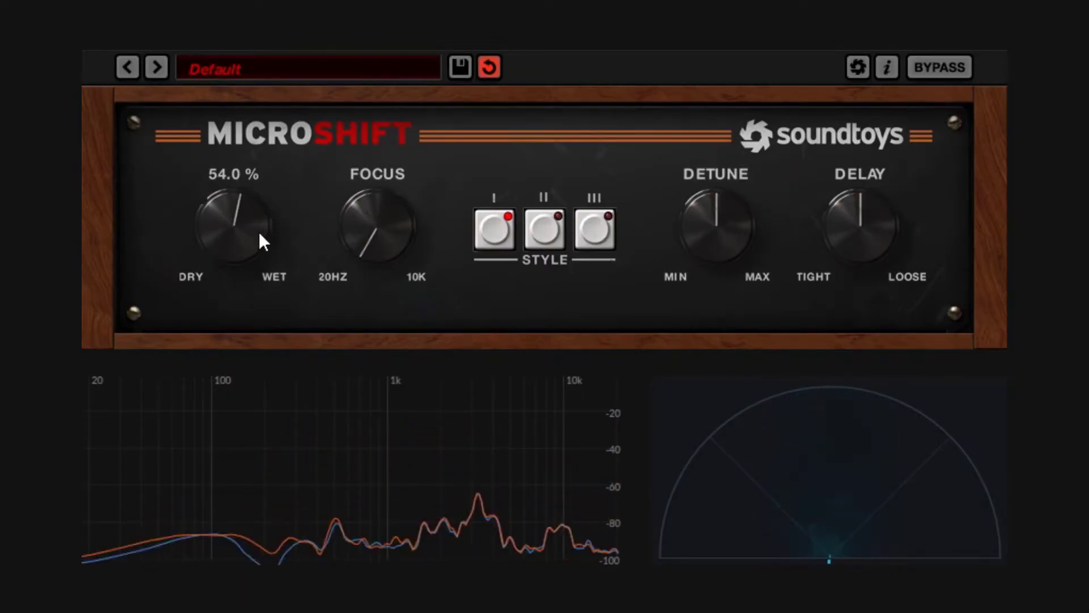
drag(247, 238, 253, 283)
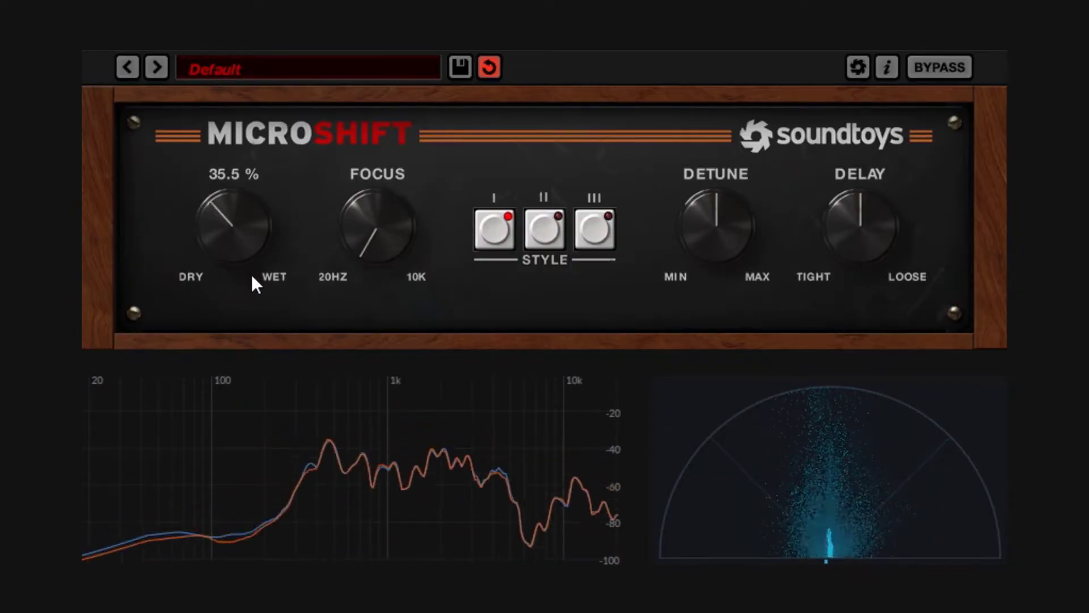
click(937, 69)
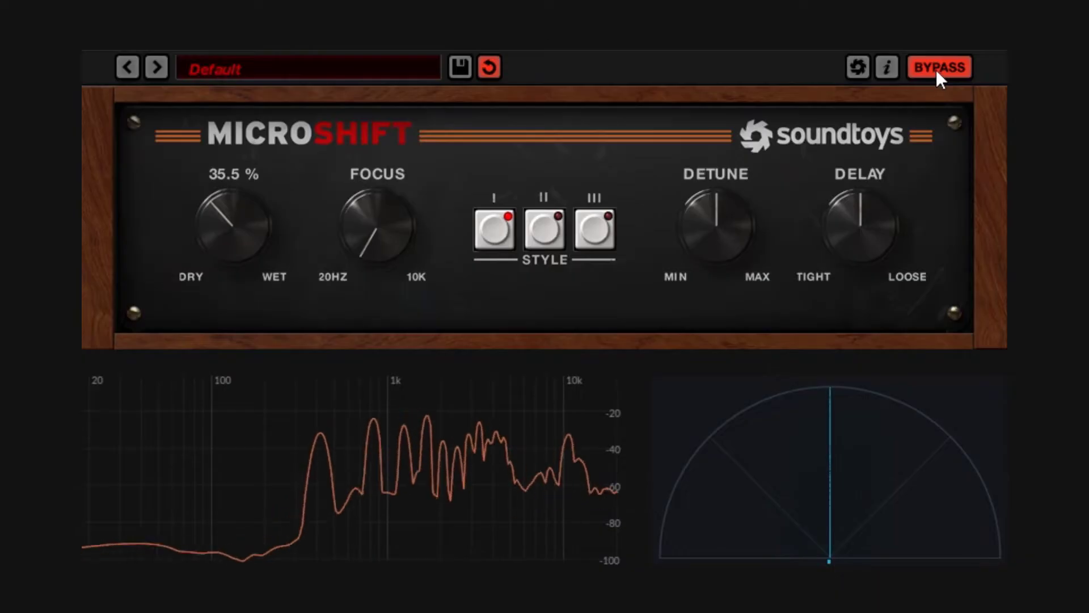
click(937, 69)
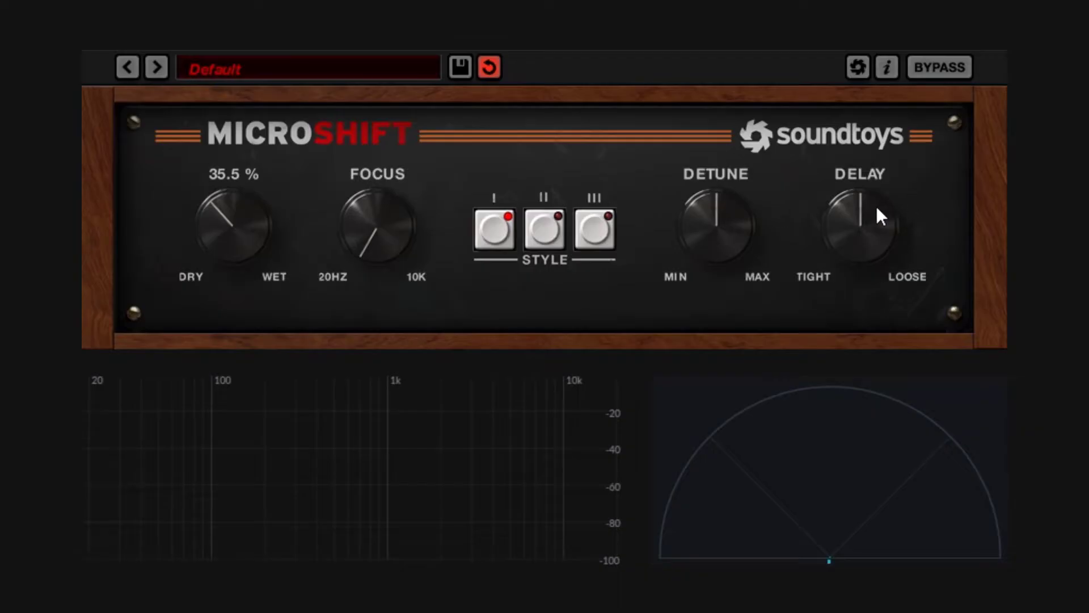
Set the delay to its tightest position, and sweep the detune down to 50% before resetting it to 100%.
drag(878, 209, 951, 404)
mouse_move(717, 232)
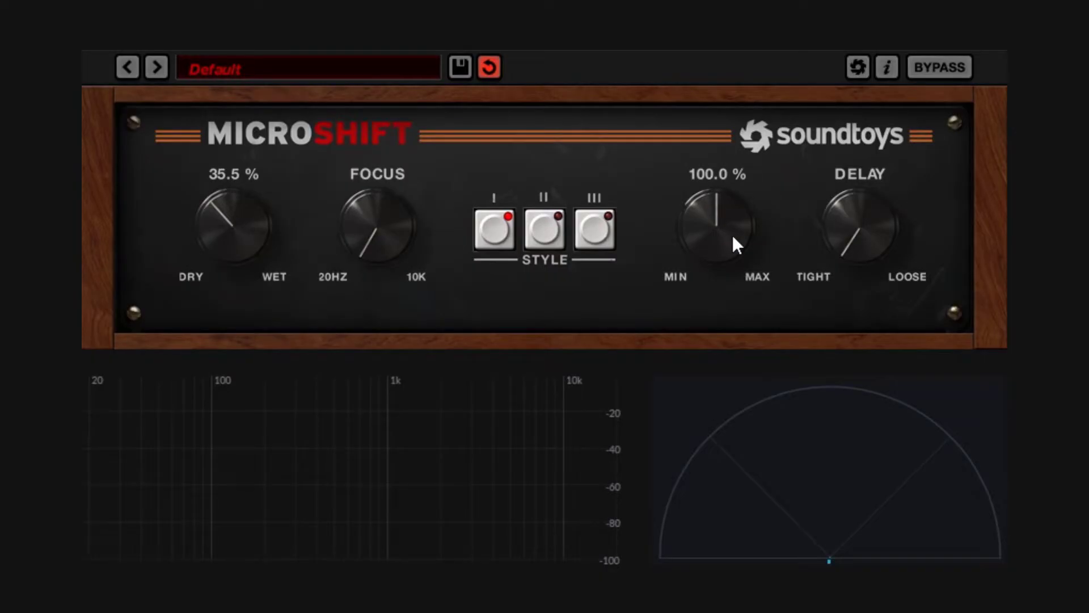
drag(733, 237, 733, 204)
double_click(709, 226)
drag(718, 203, 717, 233)
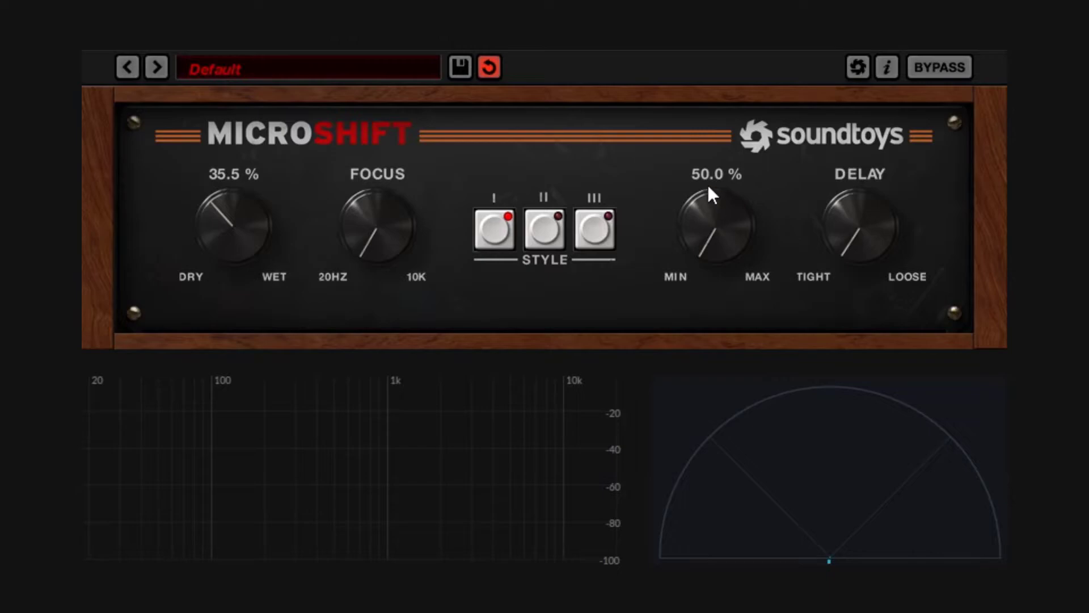
double_click(705, 252)
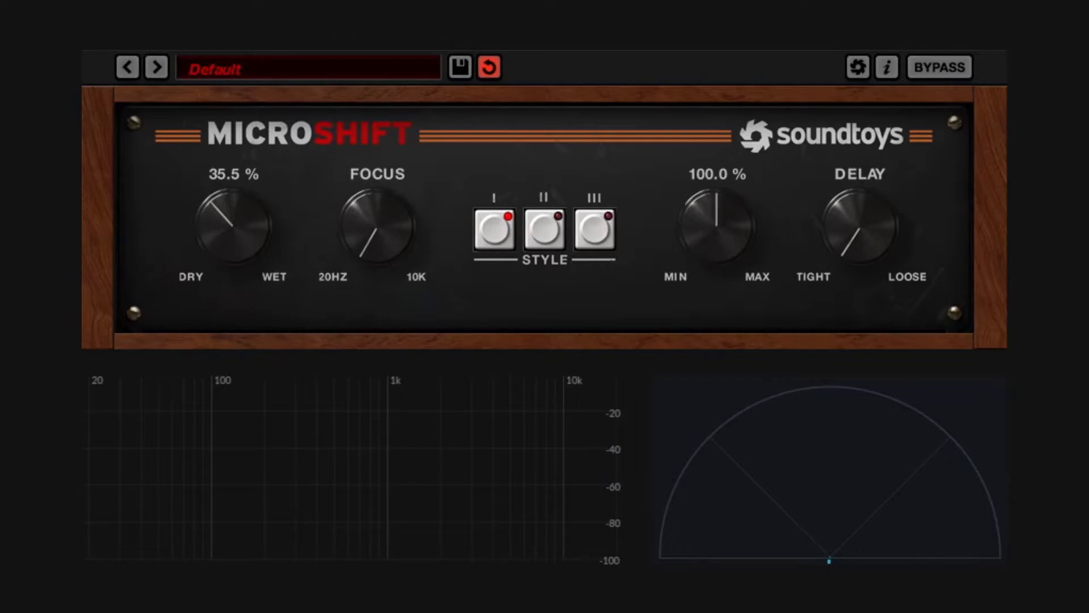
During playback, raise the mix to 46% and audition the detune at 50% and 200%.
key(space)
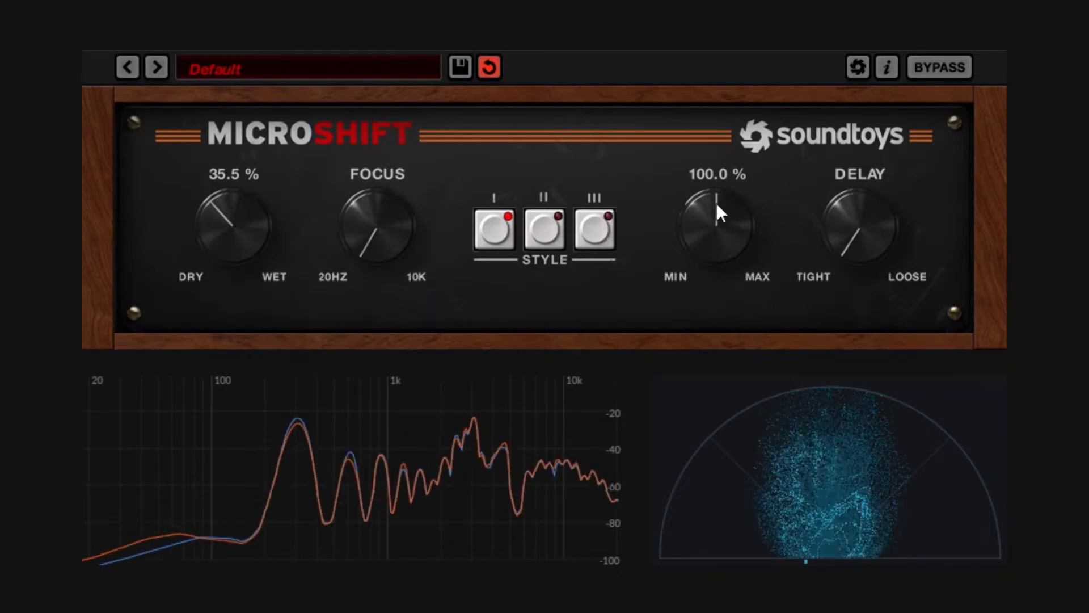
drag(224, 228, 224, 210)
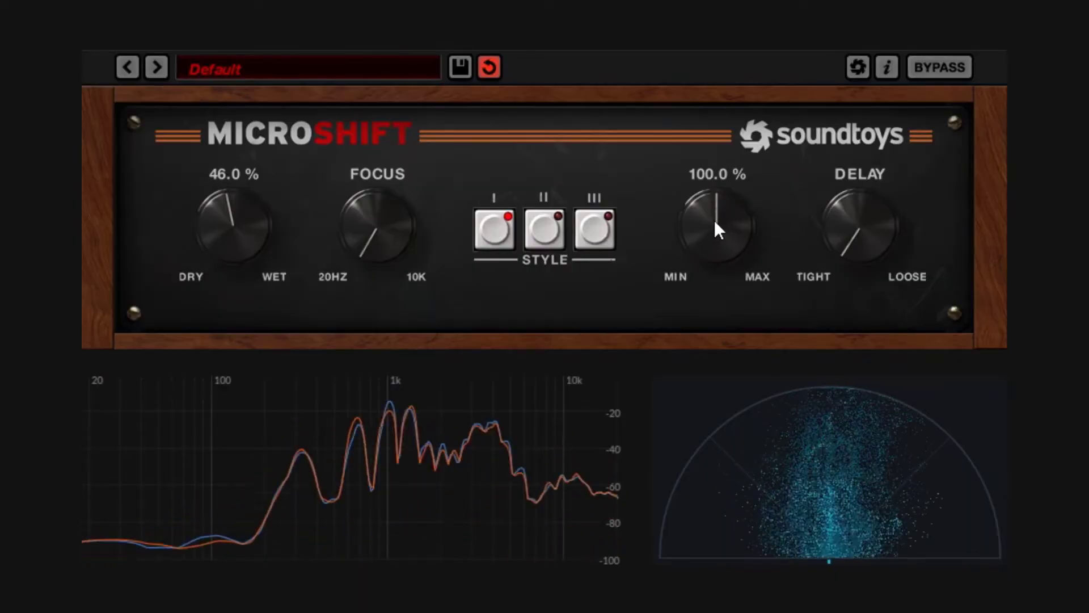
drag(716, 224, 708, 347)
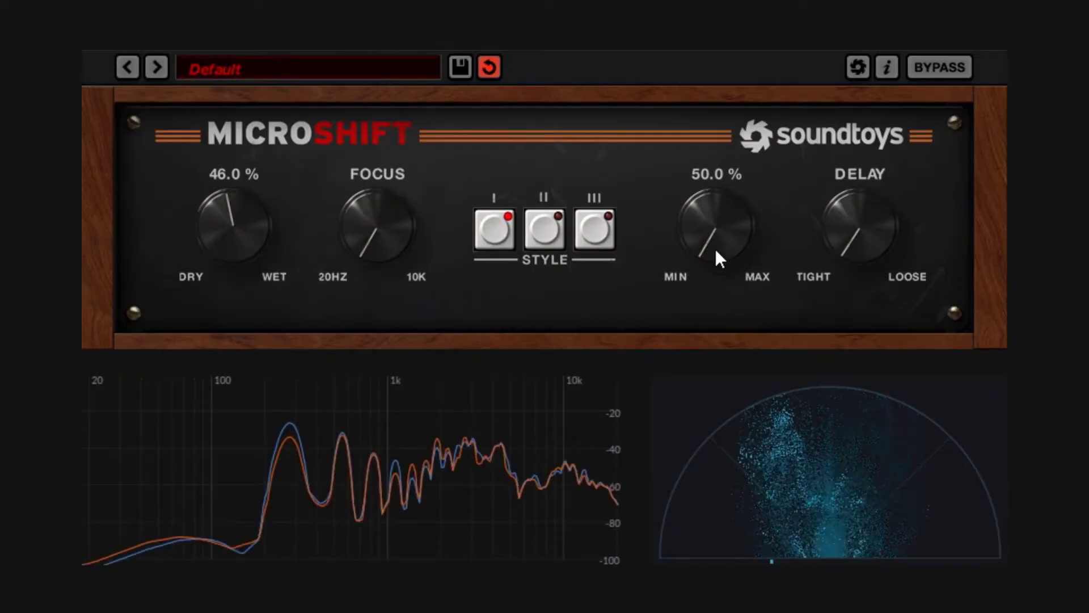
drag(714, 248, 716, 187)
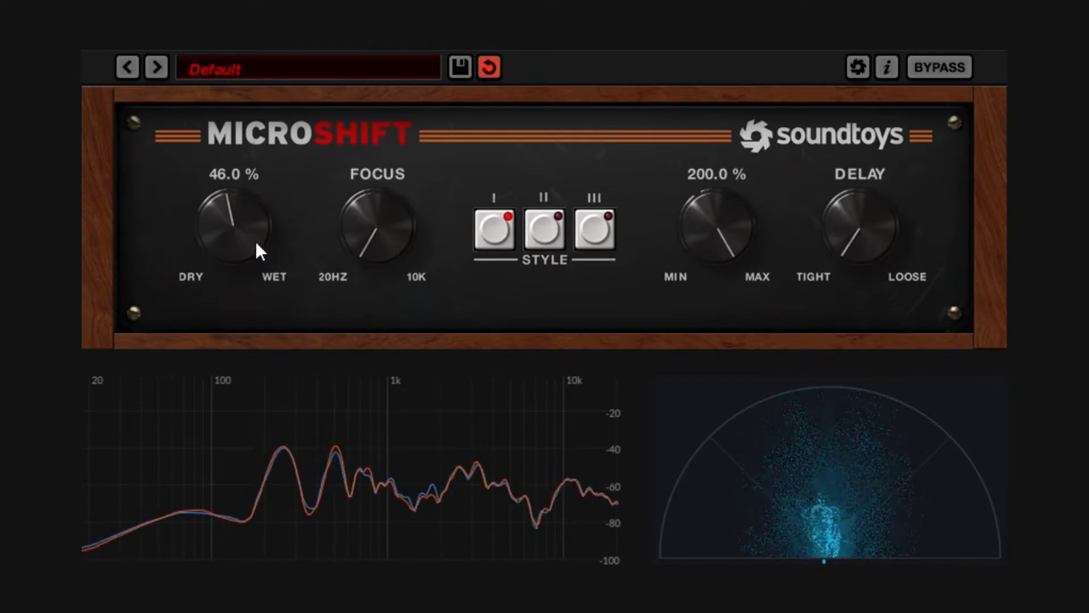
Audition the detune at 50% with the mix at 82.5%, and return the detune to 100% with the mix at 66%.
drag(255, 246, 231, 117)
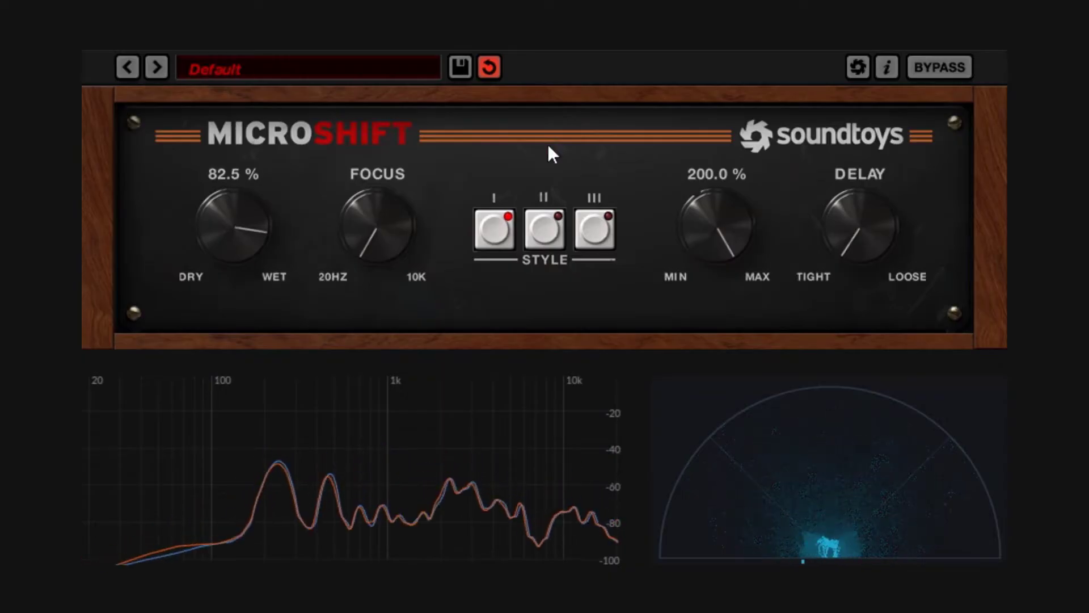
drag(725, 221, 714, 246)
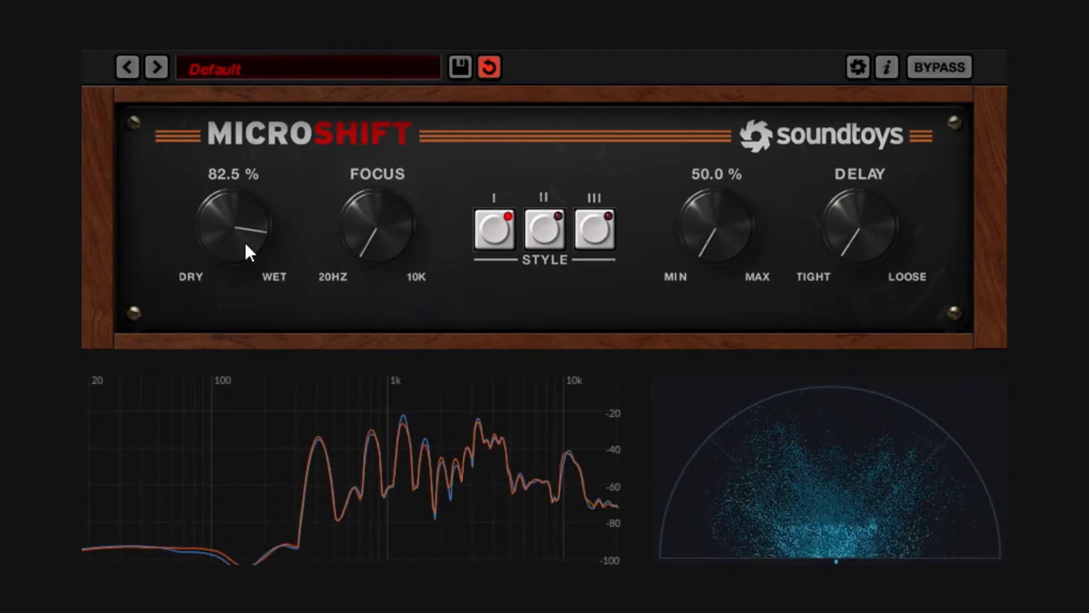
double_click(712, 252)
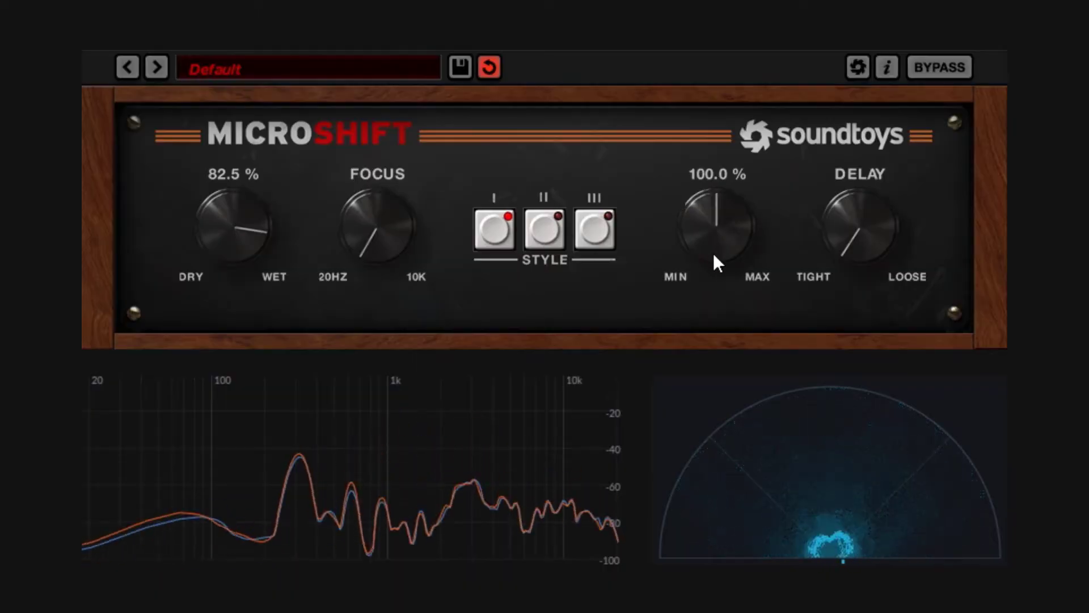
drag(232, 225, 231, 248)
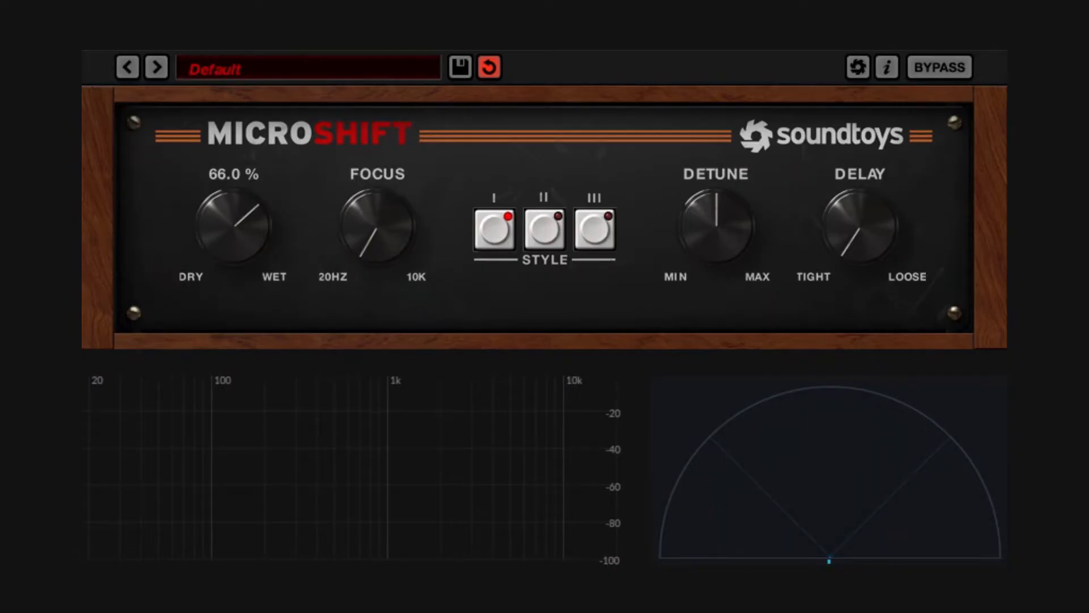
During playback, lower the mix to 51%, and sweep the delay to its loosest position before settling it about three quarters of the way up.
key(space)
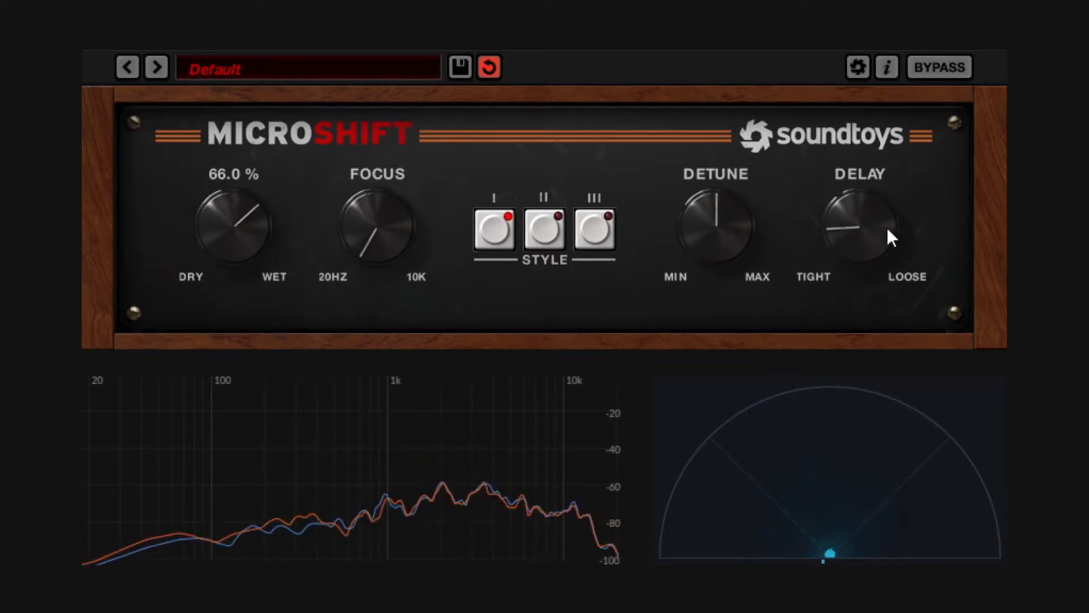
drag(238, 226, 231, 245)
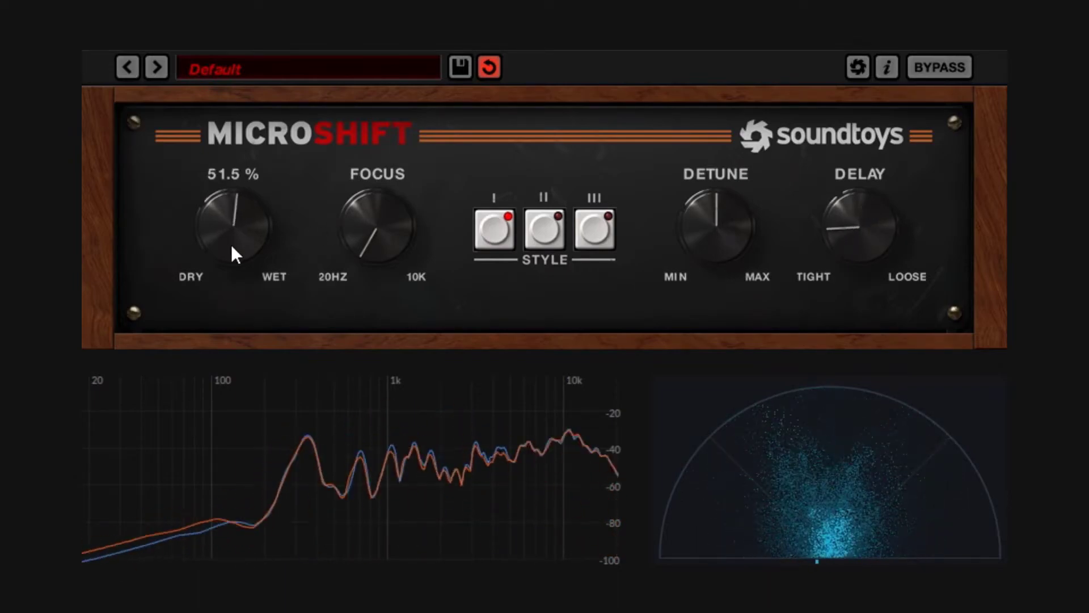
drag(872, 237, 874, 213)
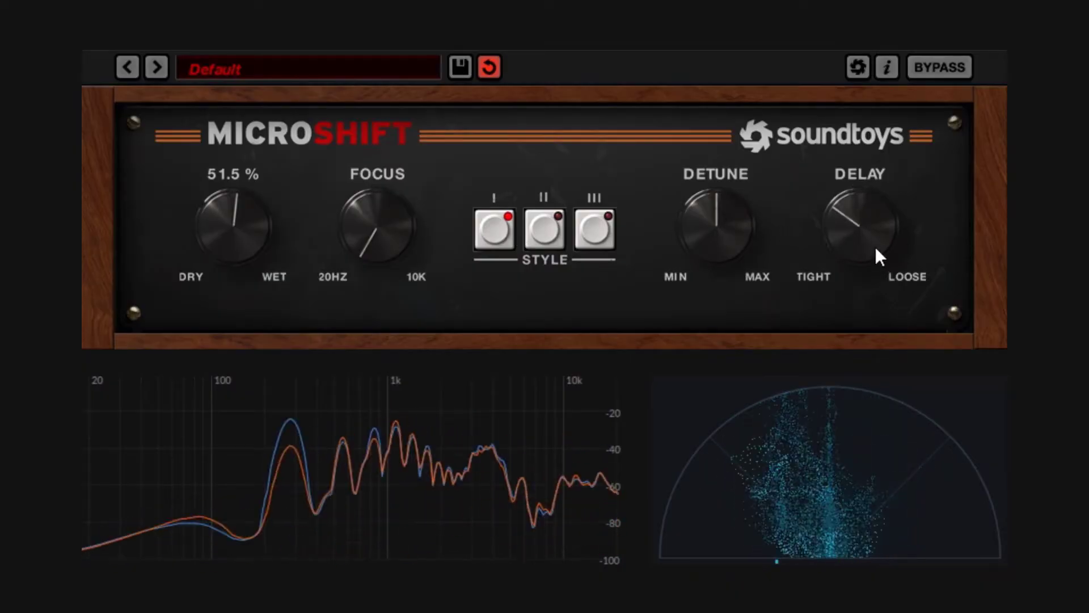
drag(873, 237, 874, 170)
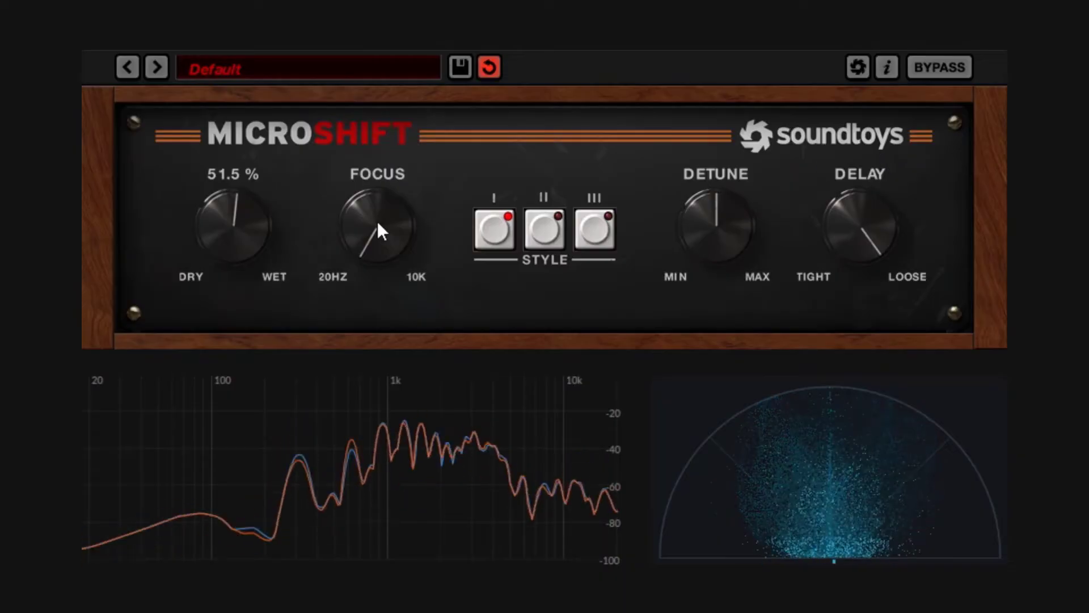
drag(234, 235, 229, 232)
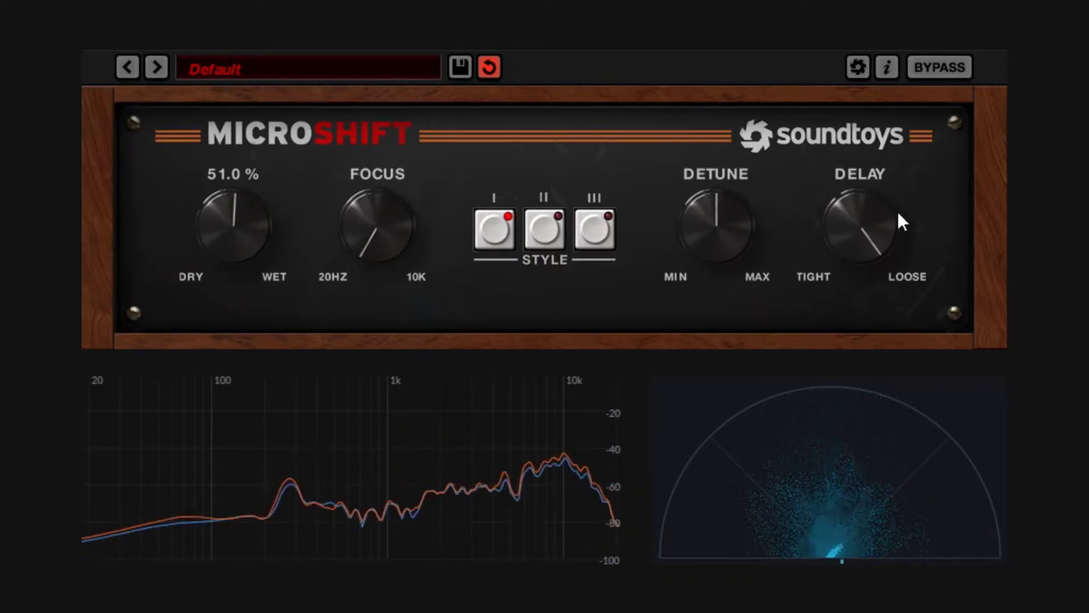
drag(899, 216, 846, 261)
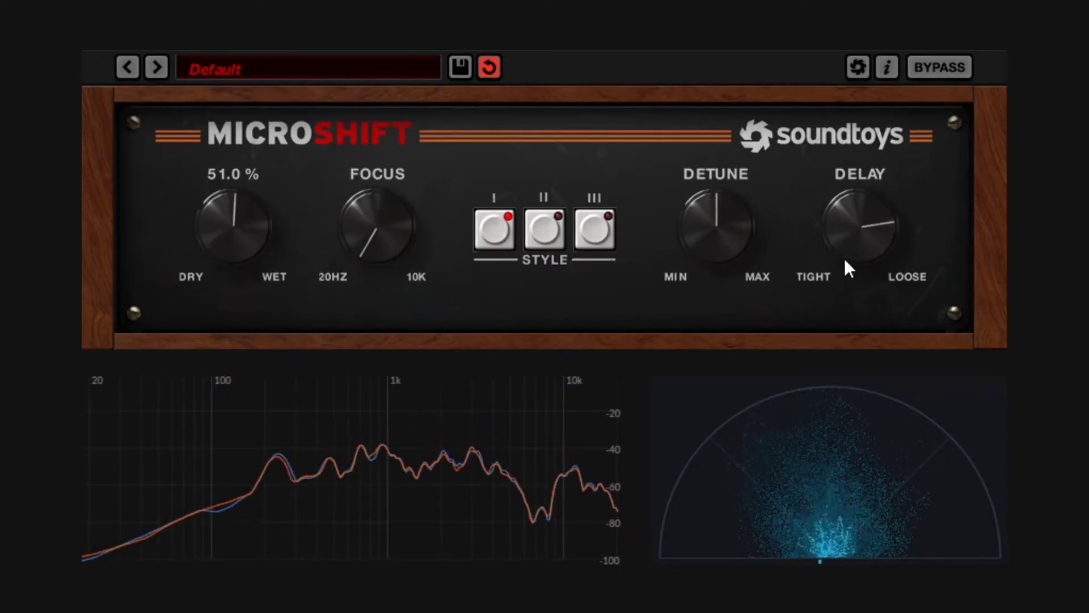
Lower the mix to 16% and compare the subtle effect with the bypassed signal.
drag(214, 219, 164, 273)
drag(215, 232, 233, 260)
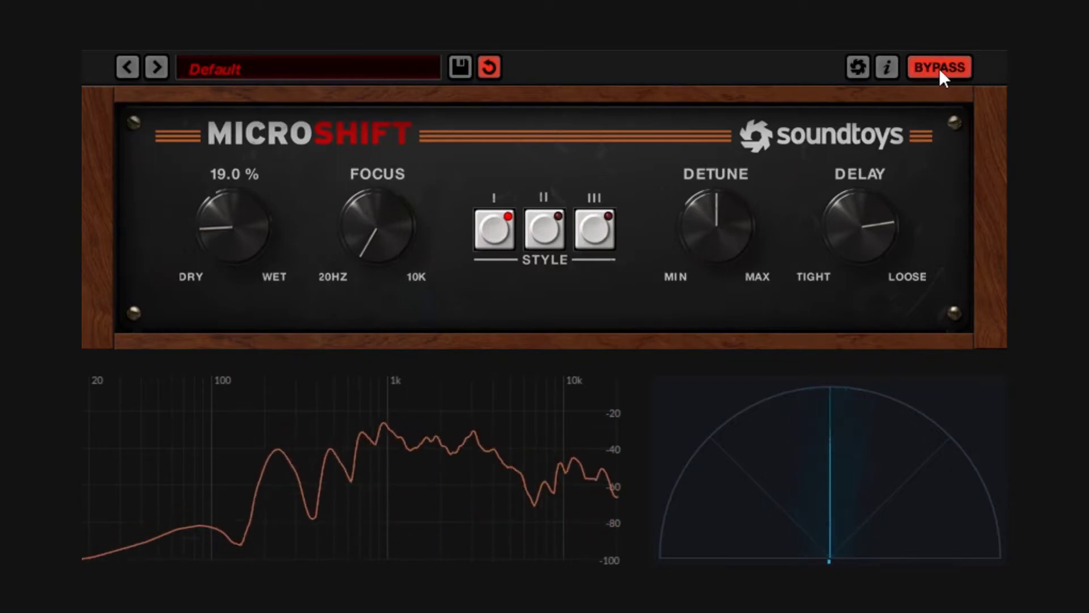
mouse_move(223, 218)
mouse_down()
mouse_move(221, 208)
mouse_move(217, 221)
mouse_up()
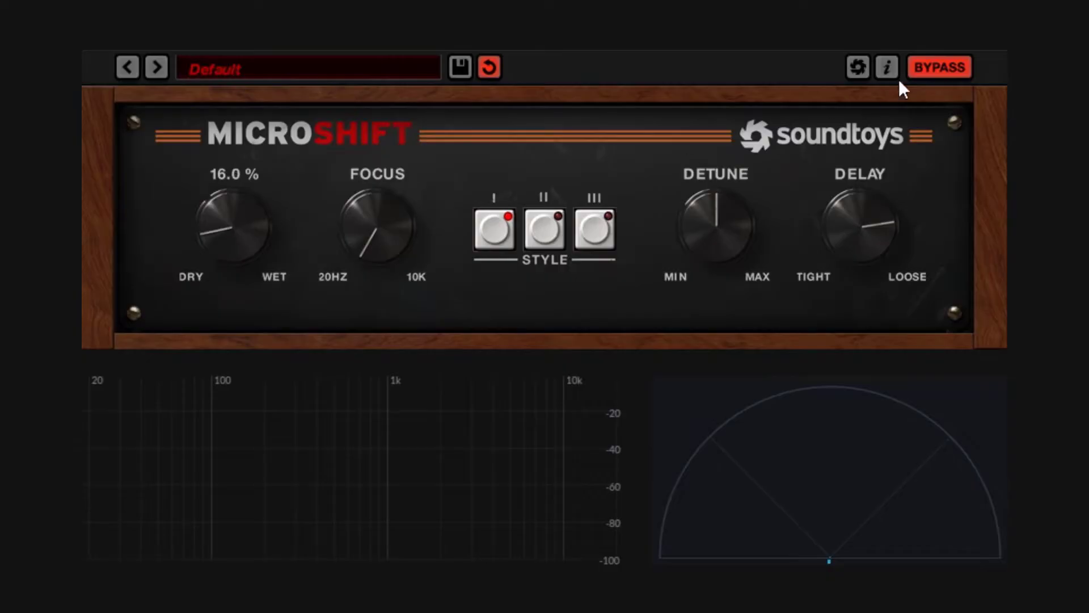
click(946, 69)
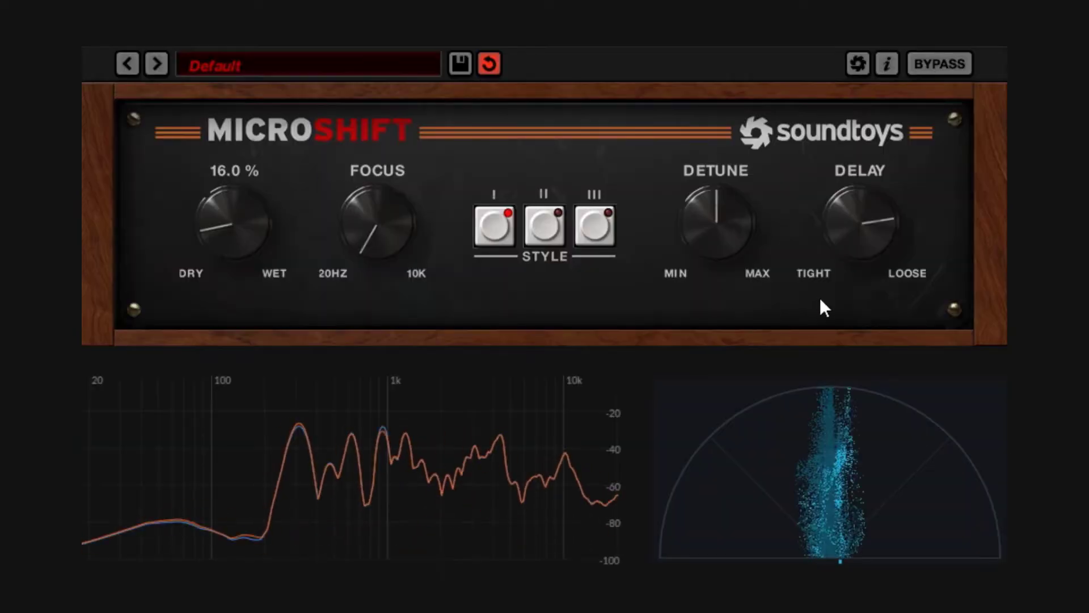
Raise the mix to 60% and set the focus frequency to 280.5 Hz.
drag(253, 233, 234, 93)
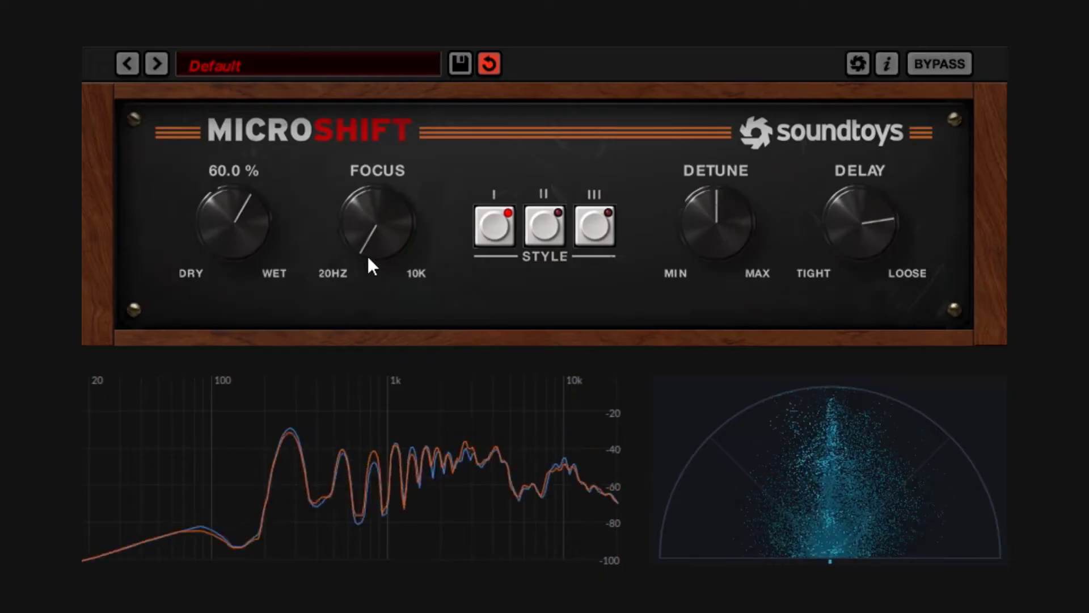
drag(368, 256, 348, 169)
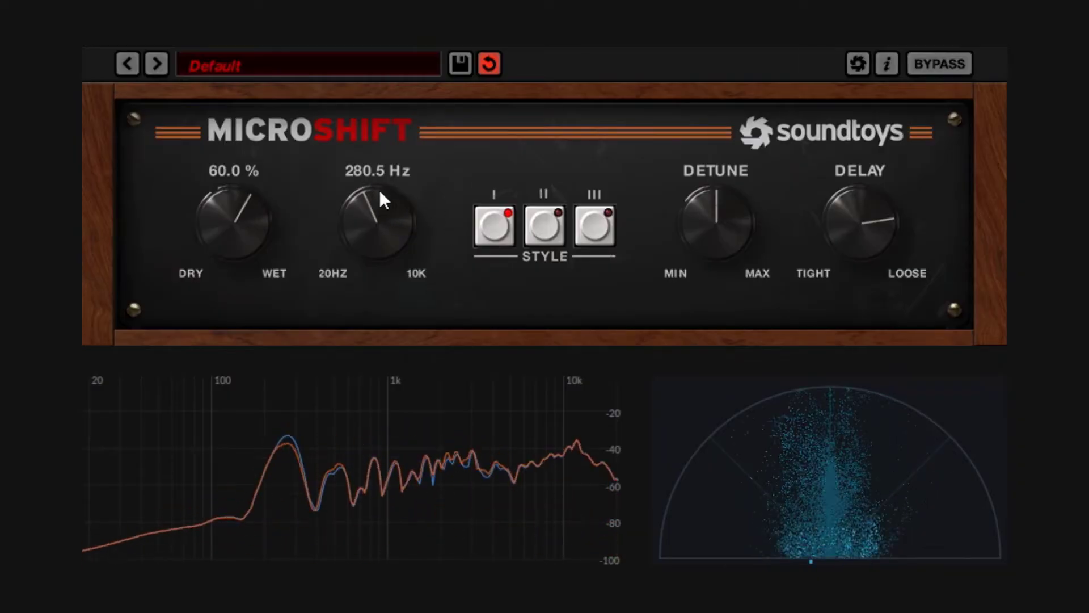
Sweep the focus frequency during playback, auditioning 1411.4 Hz, 20 Hz and 1457.5 Hz before lowering it again.
drag(389, 231, 382, 169)
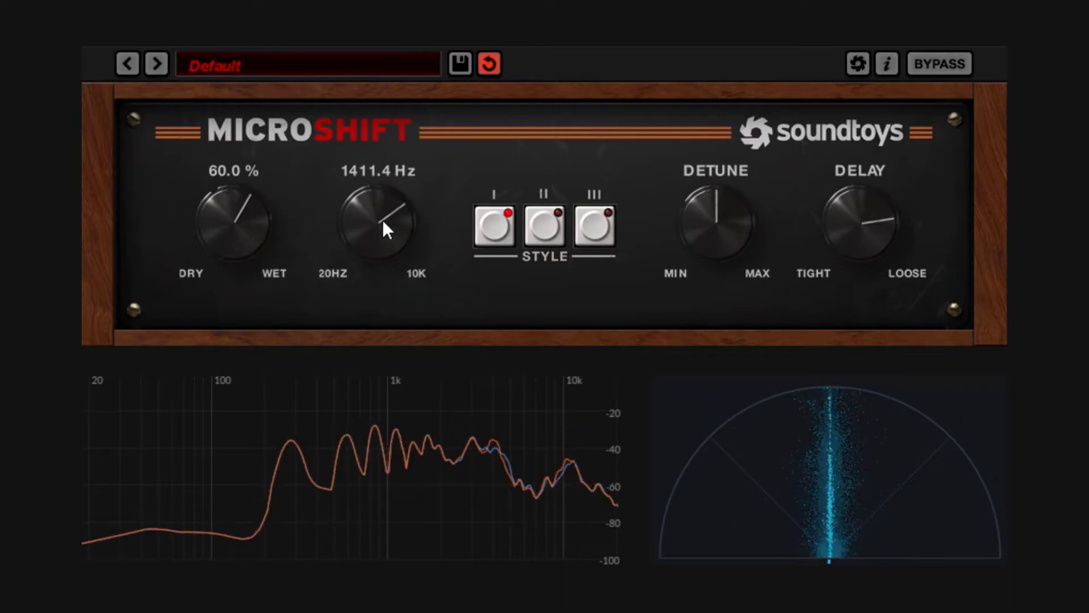
drag(382, 219, 382, 420)
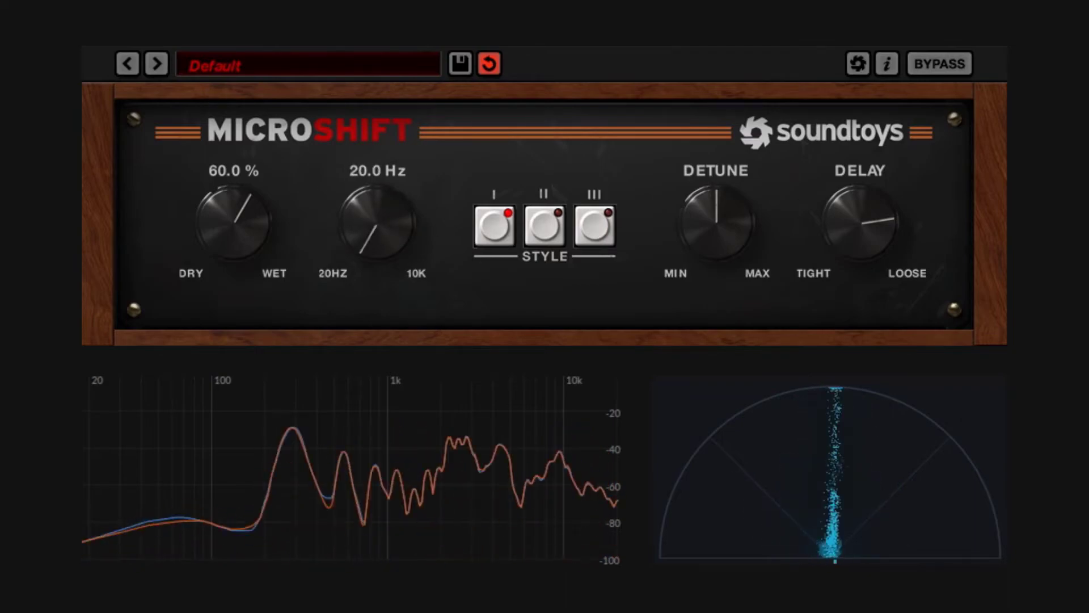
drag(379, 222, 378, 83)
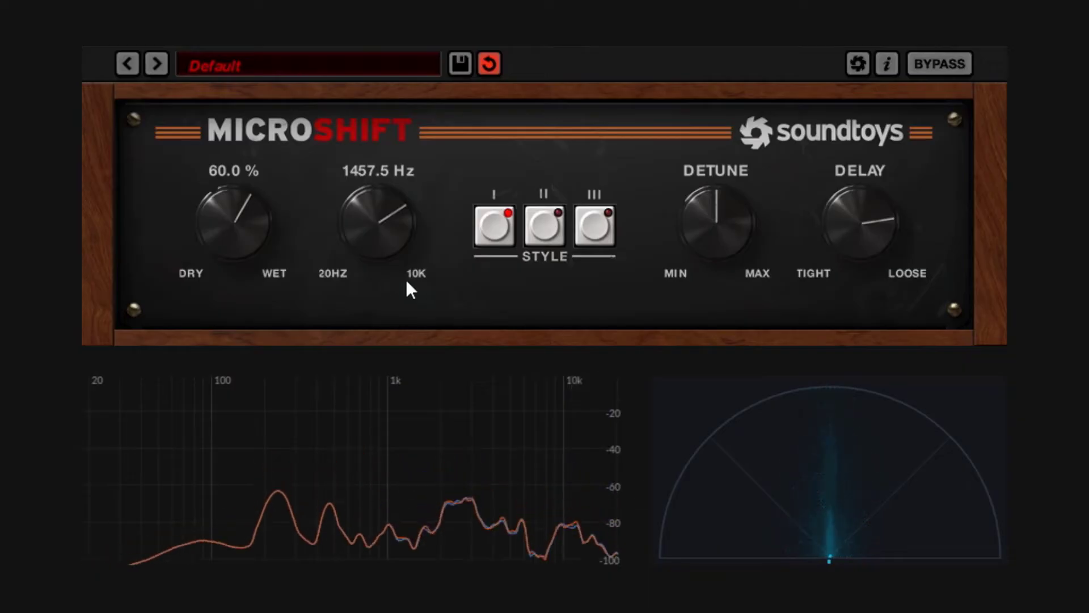
drag(380, 248, 391, 290)
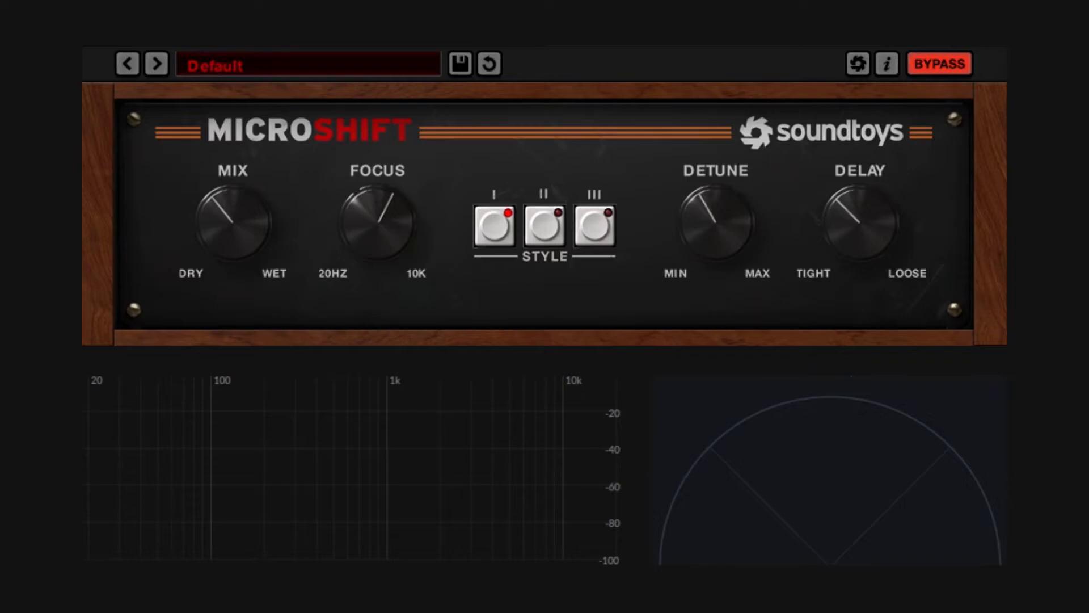
With the effect bypassed, set the focus to its minimum, the mix to just under half, and reset detune and delay to their midpoints.
drag(393, 221, 395, 261)
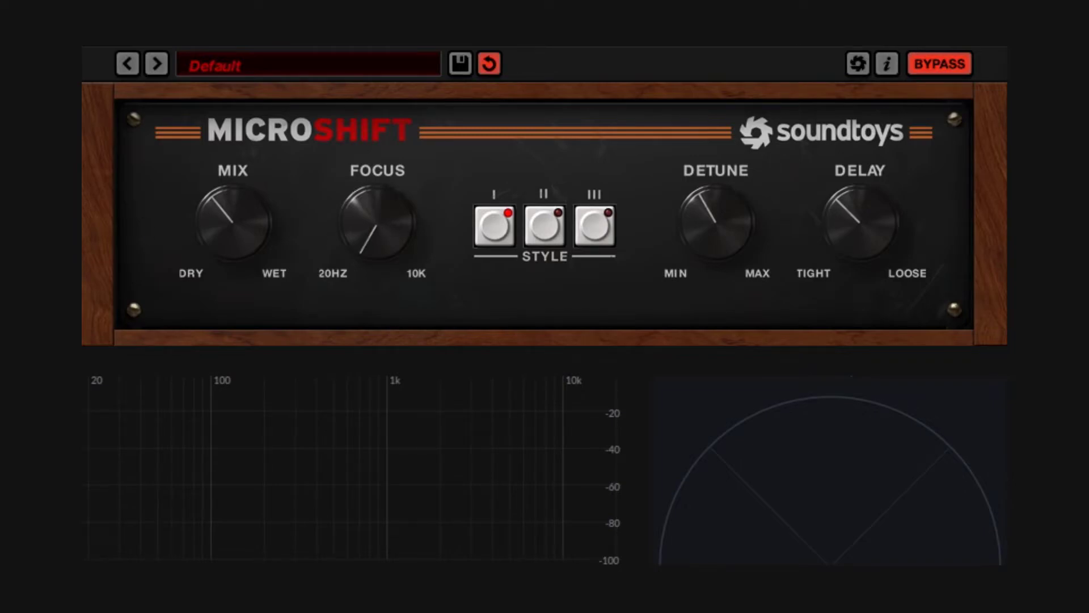
drag(273, 218, 255, 198)
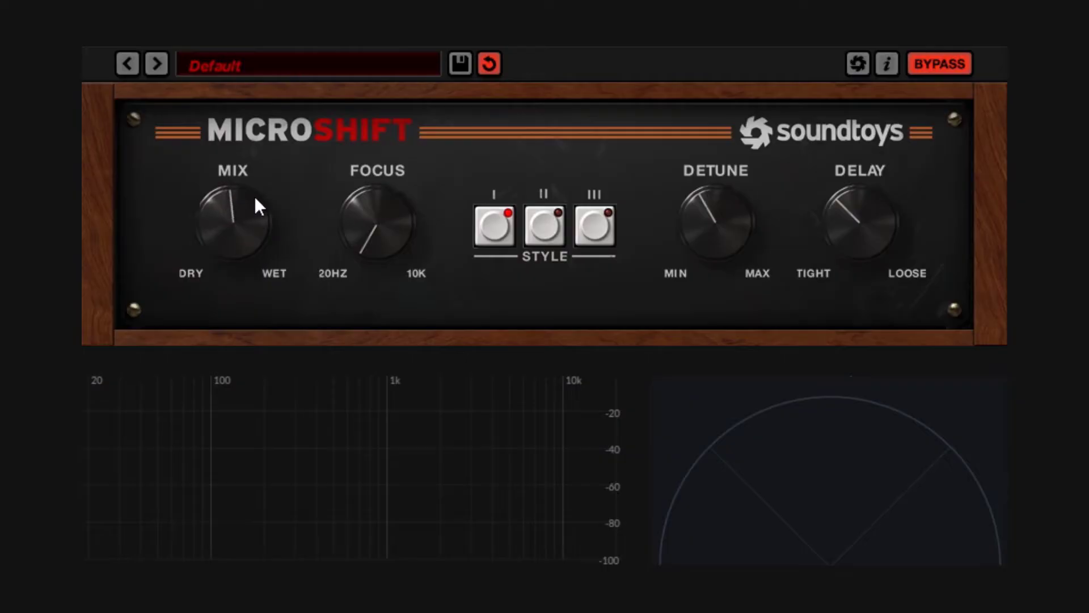
alt+click(745, 215)
alt+click(873, 217)
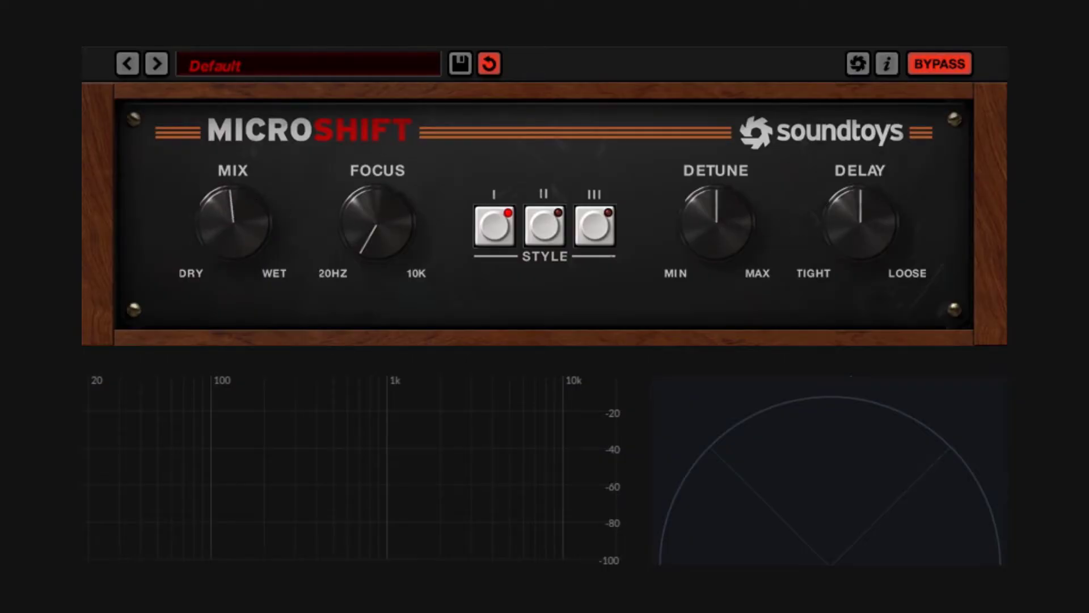
Play the bass-heavy sound with bypass turned off, and raise the focus from its minimum to about two thirds of the way up.
key(space)
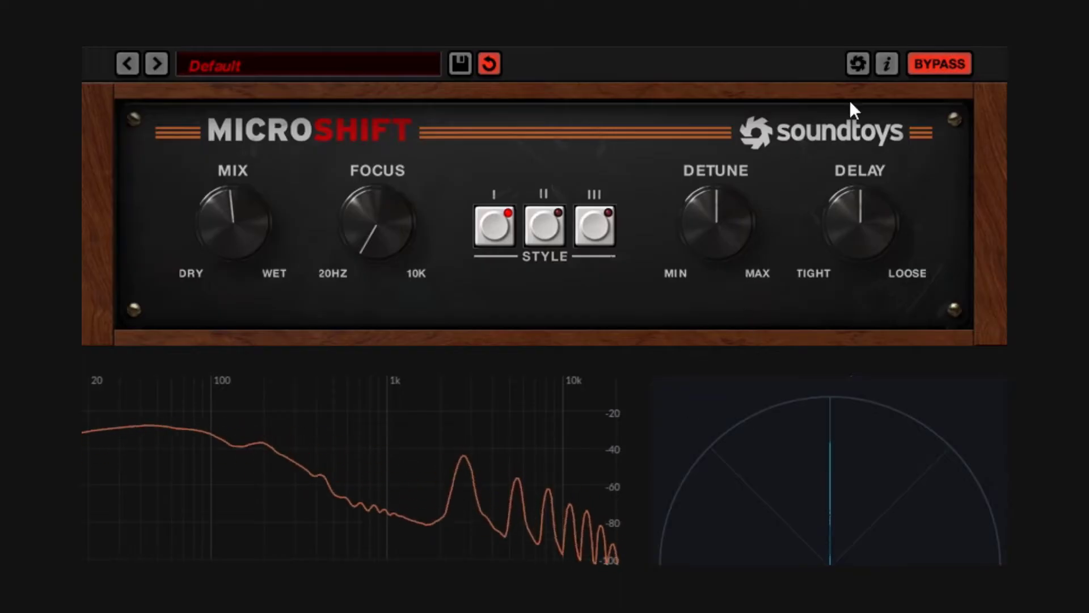
click(938, 61)
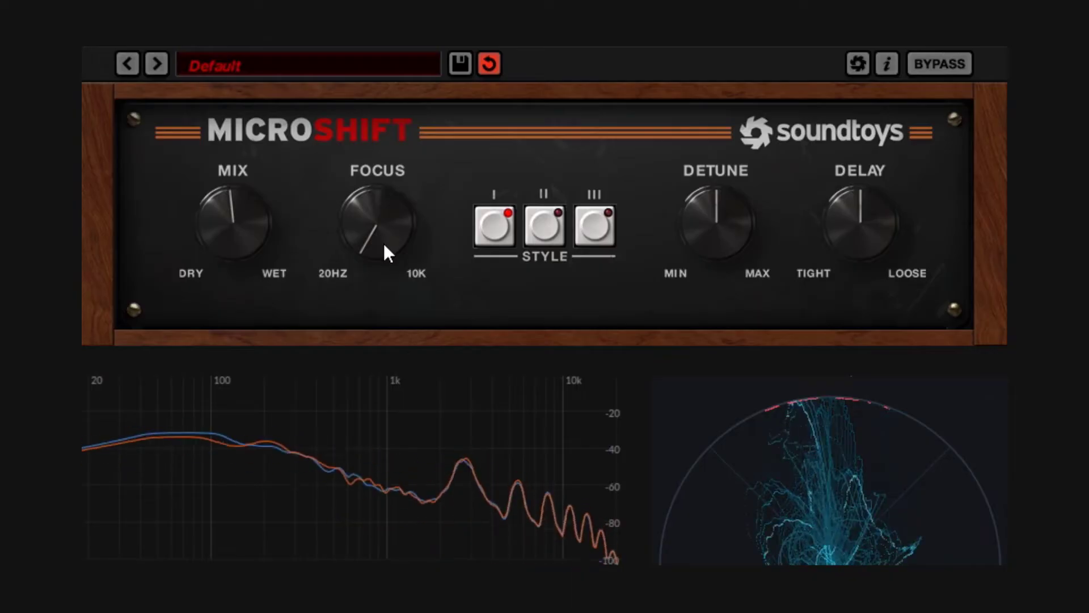
drag(385, 244, 428, 185)
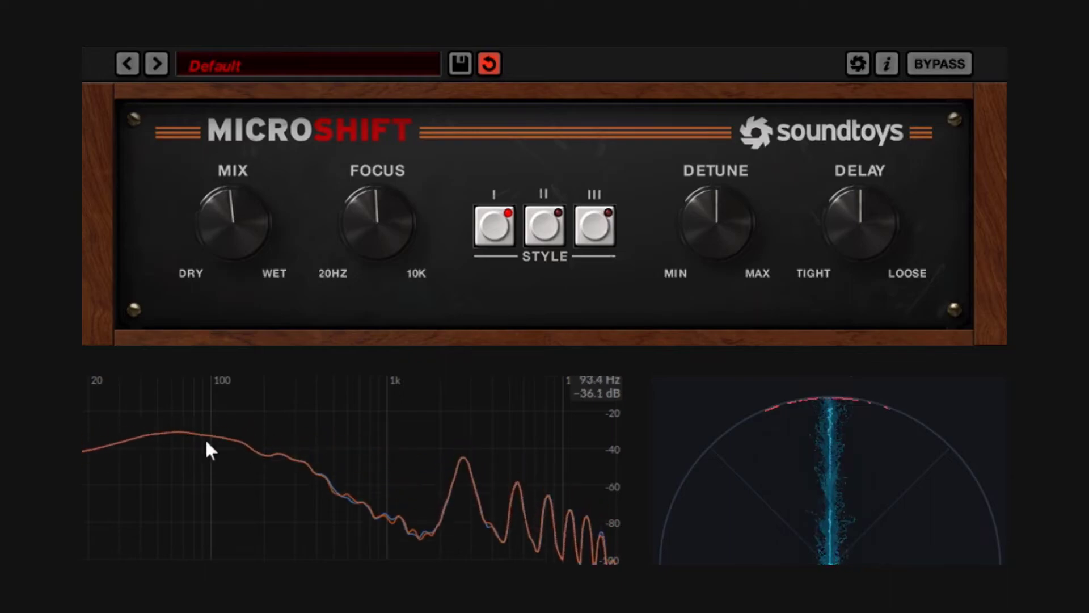
drag(377, 244, 384, 214)
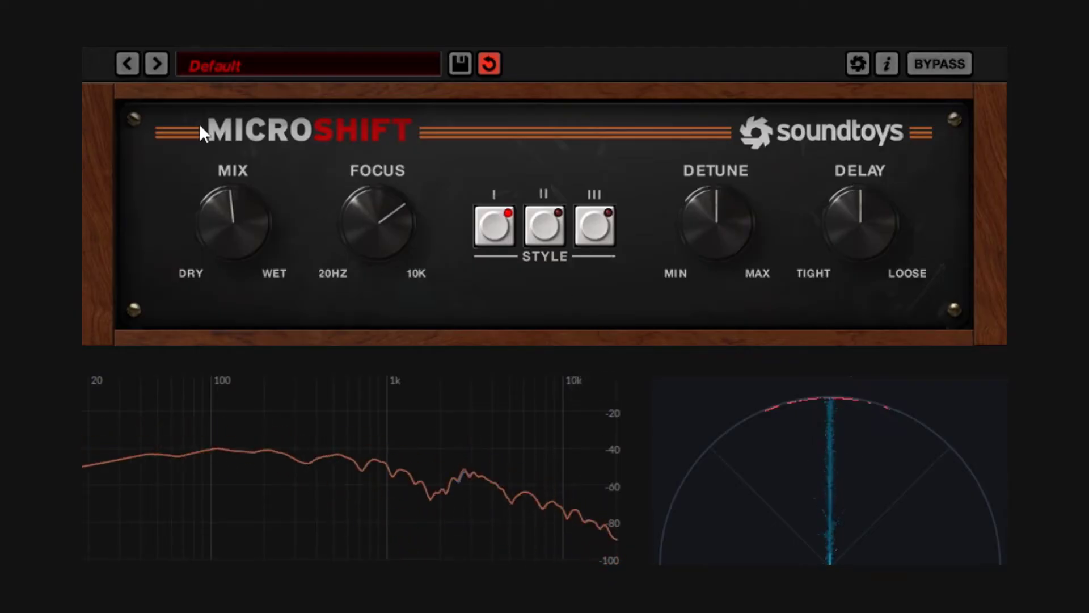
Compare the raised focus setting with the bypassed signal, and fine-tune the focus with the effect active.
click(939, 67)
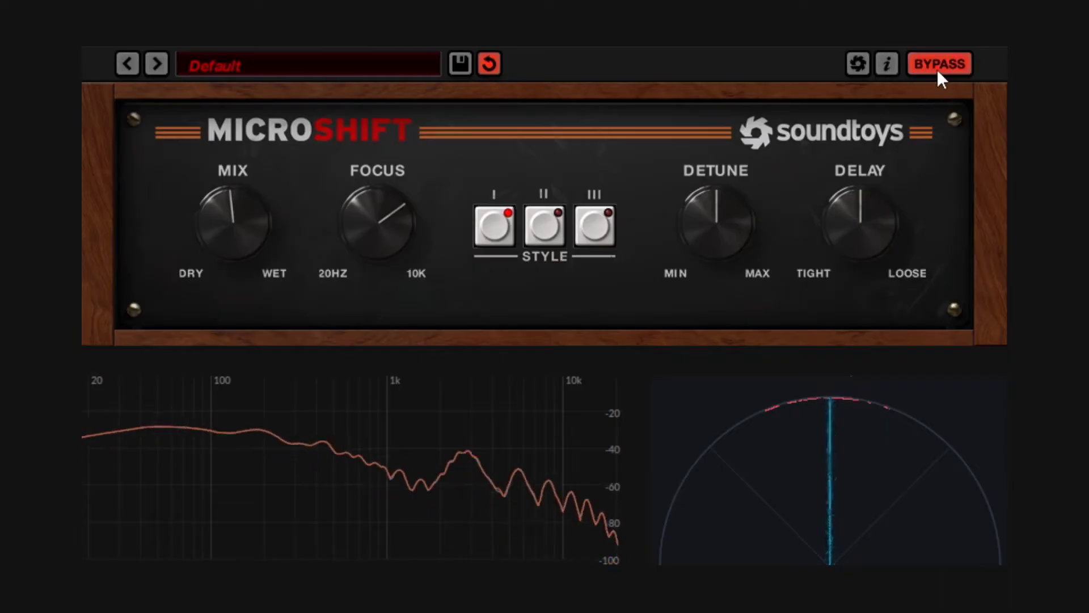
click(938, 68)
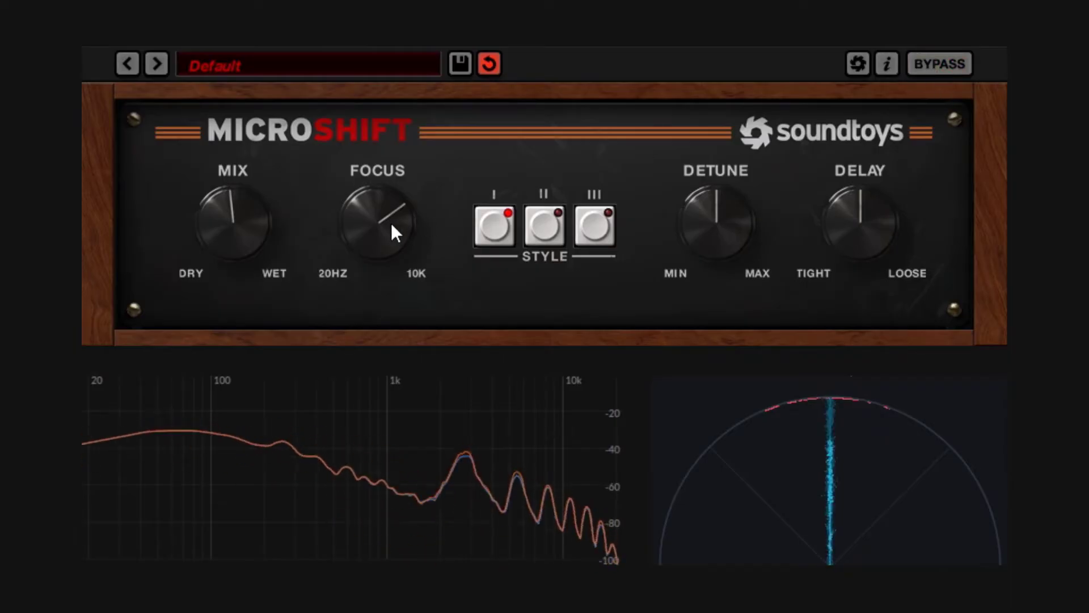
drag(386, 226, 387, 222)
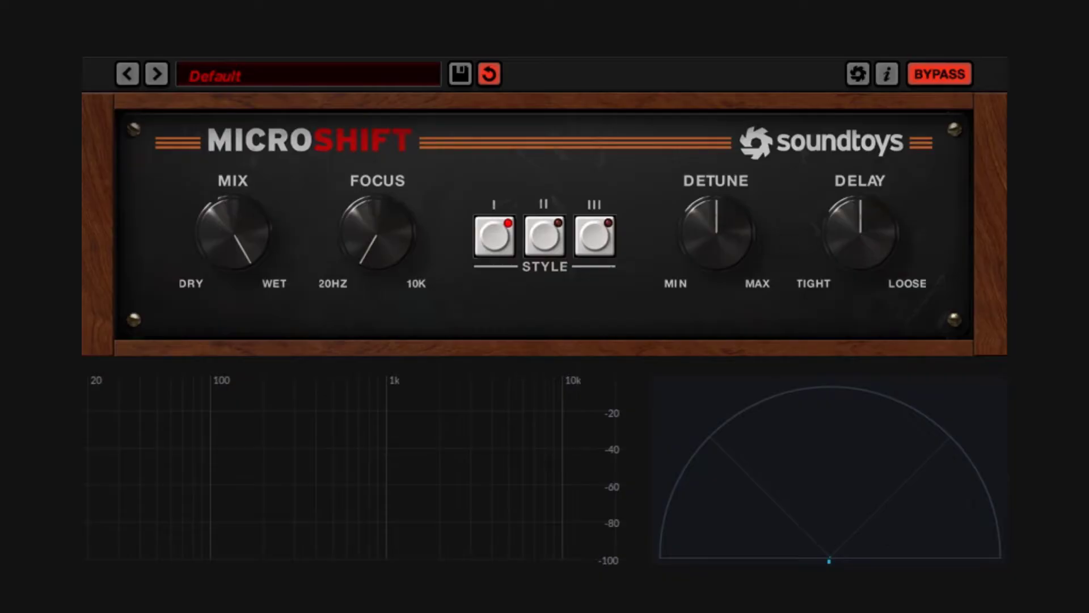
Turn off bypass at full wet mix, and raise the detune and delay to their maximum settings.
click(938, 73)
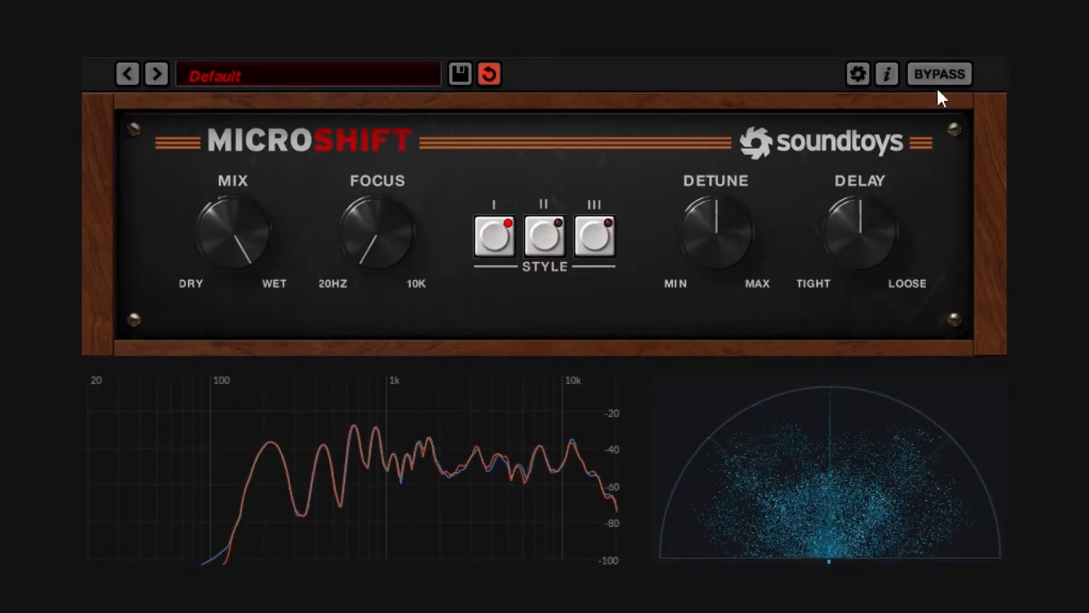
drag(732, 247, 729, 199)
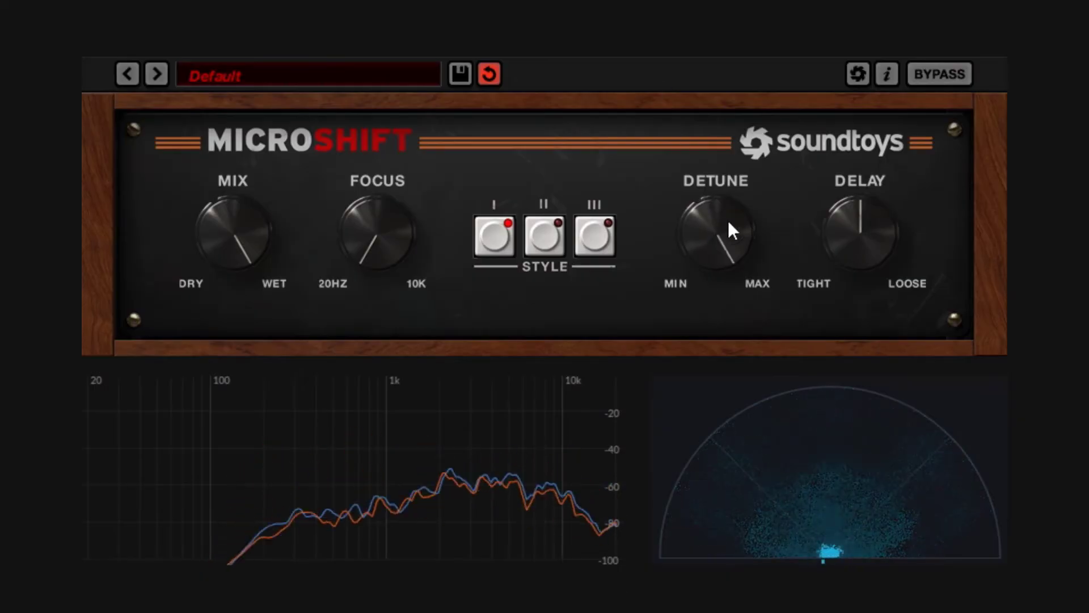
drag(875, 233, 864, 144)
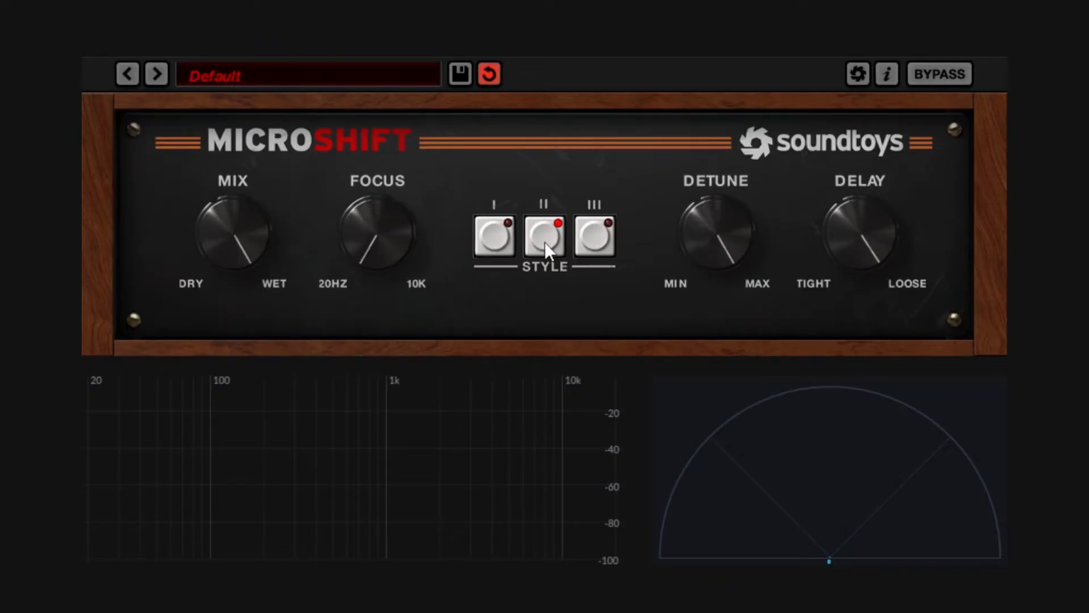
Audition Style I against Style II at maximum detune and delay, leaving Style II selected.
click(499, 243)
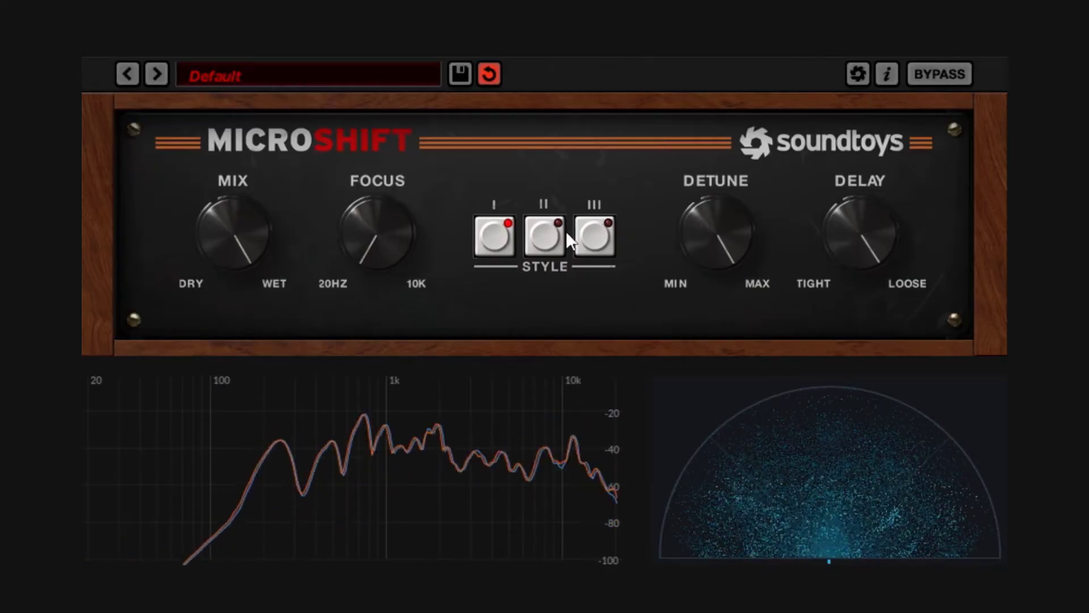
click(543, 238)
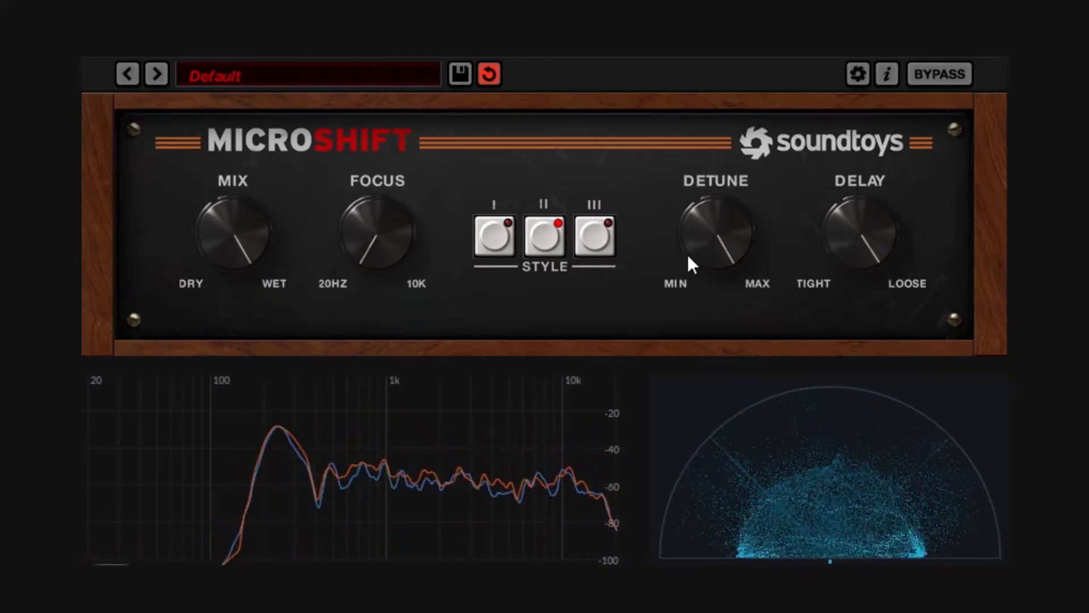
click(501, 238)
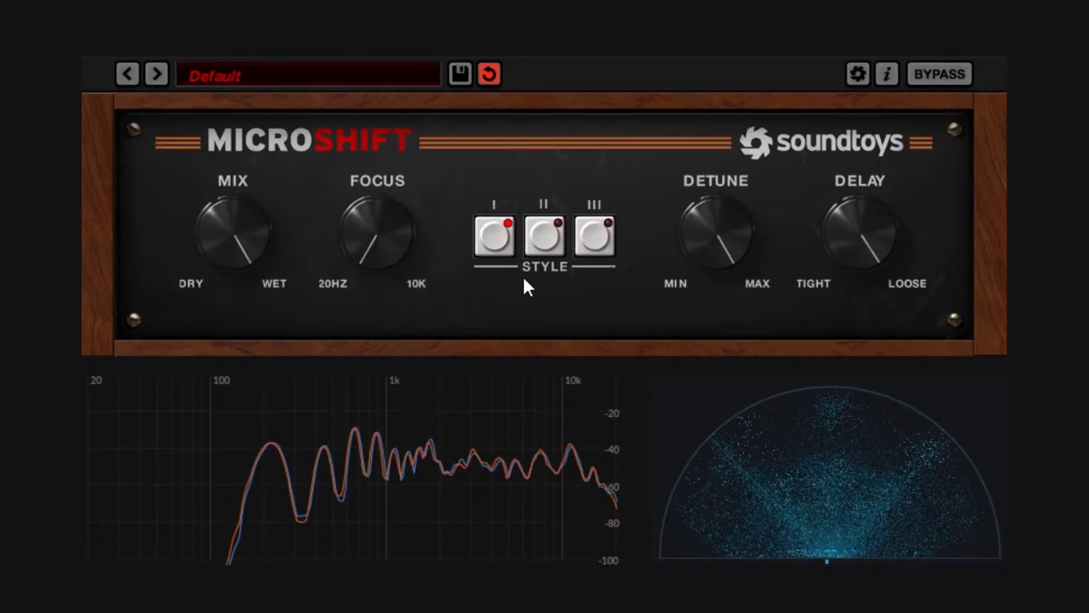
click(541, 247)
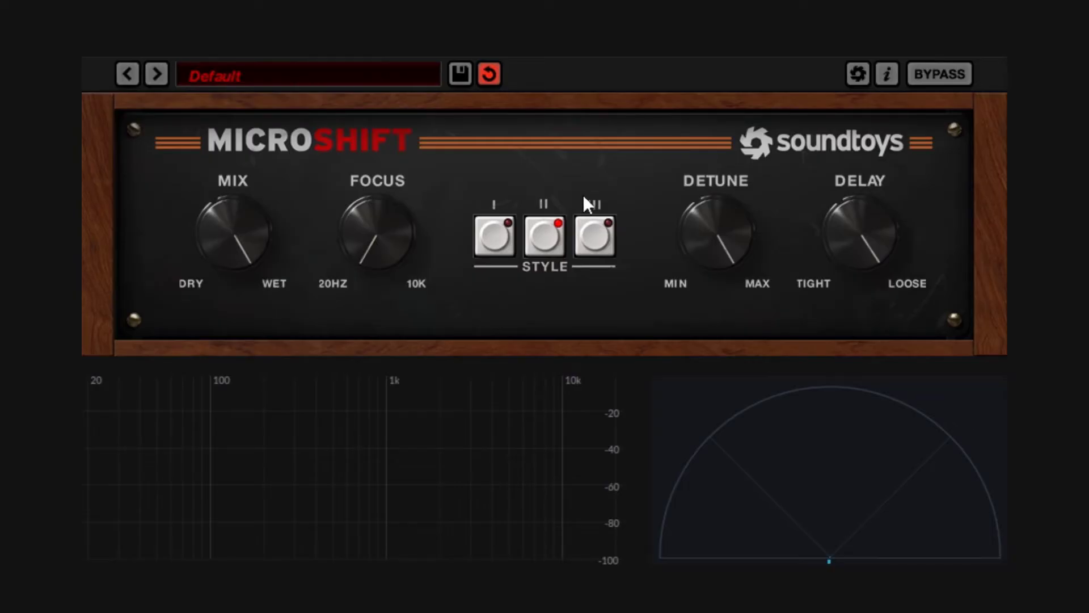
Start playback and alternate between Style II and Style III to compare them, ending on Style III.
key(space)
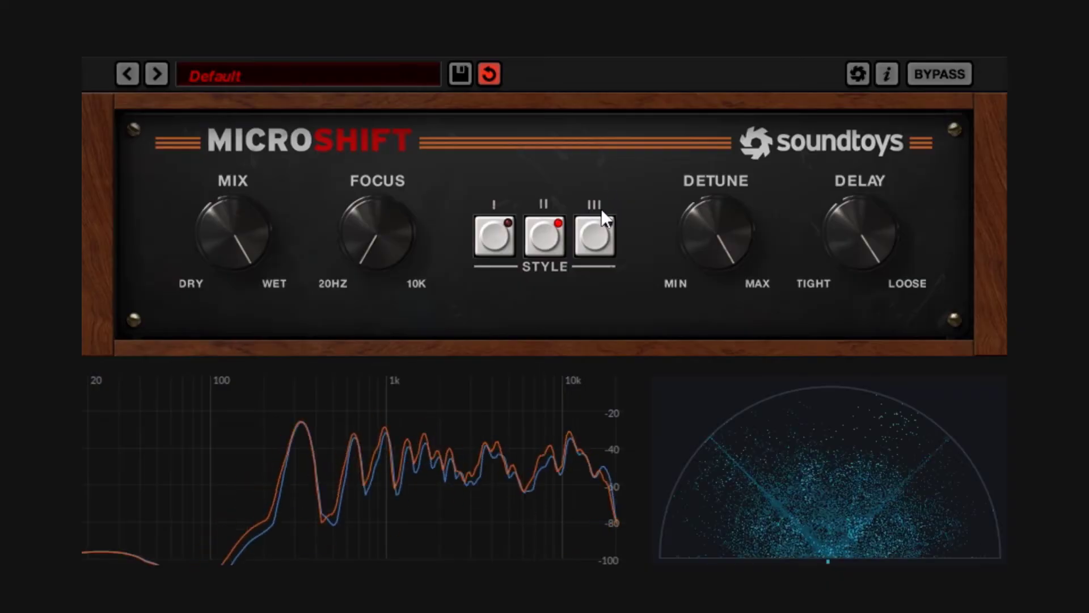
click(593, 240)
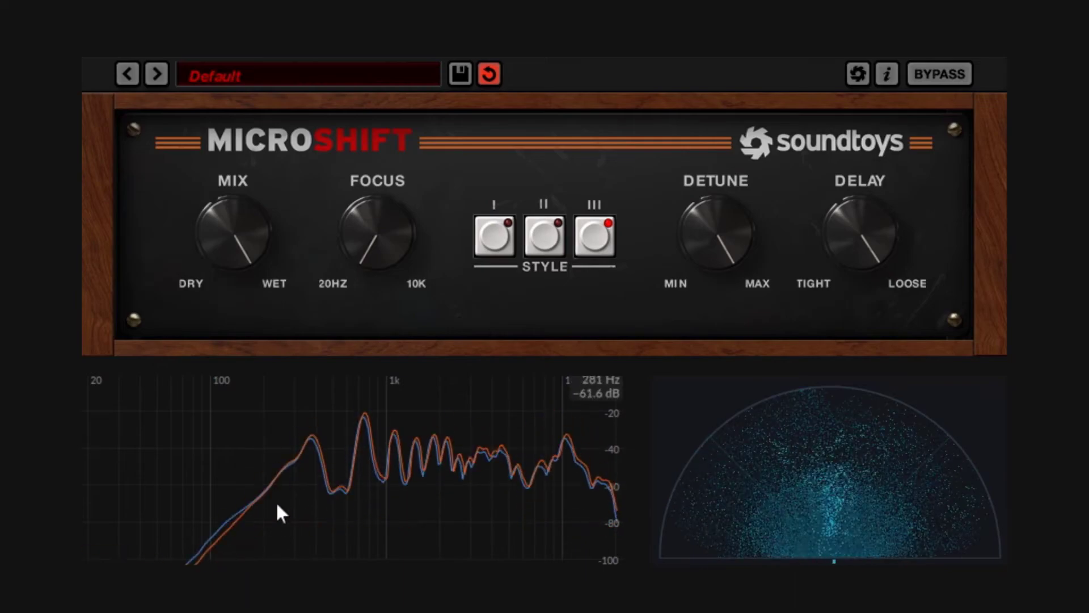
click(549, 243)
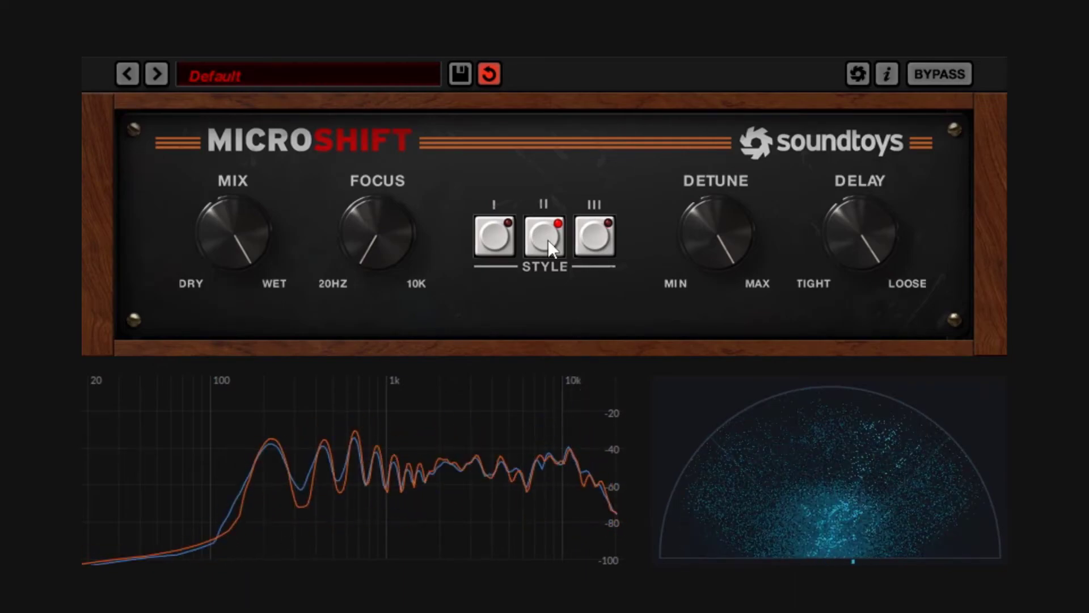
click(599, 238)
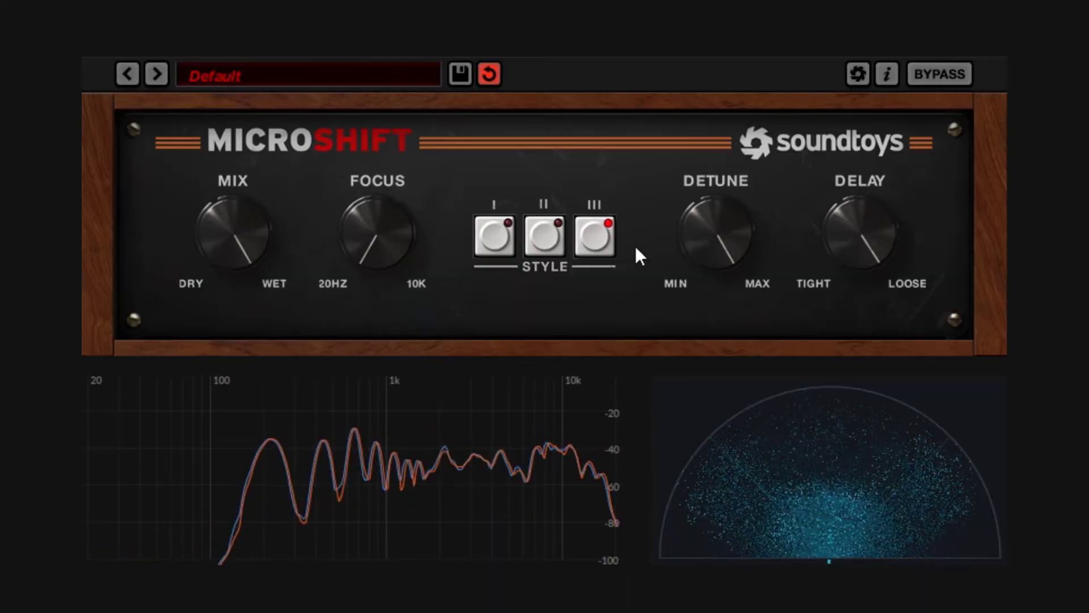
click(558, 242)
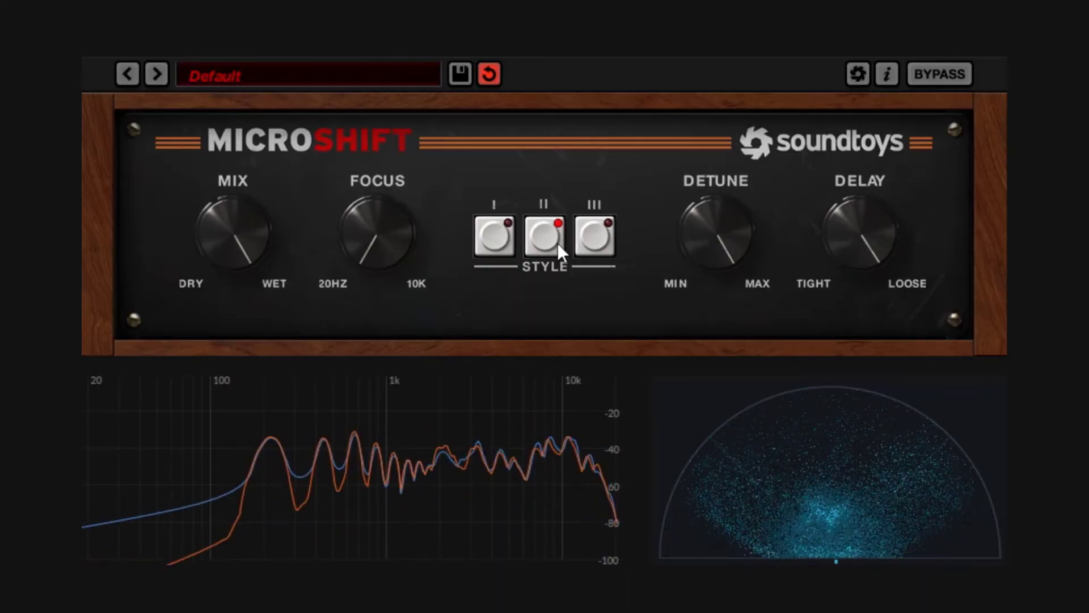
click(596, 247)
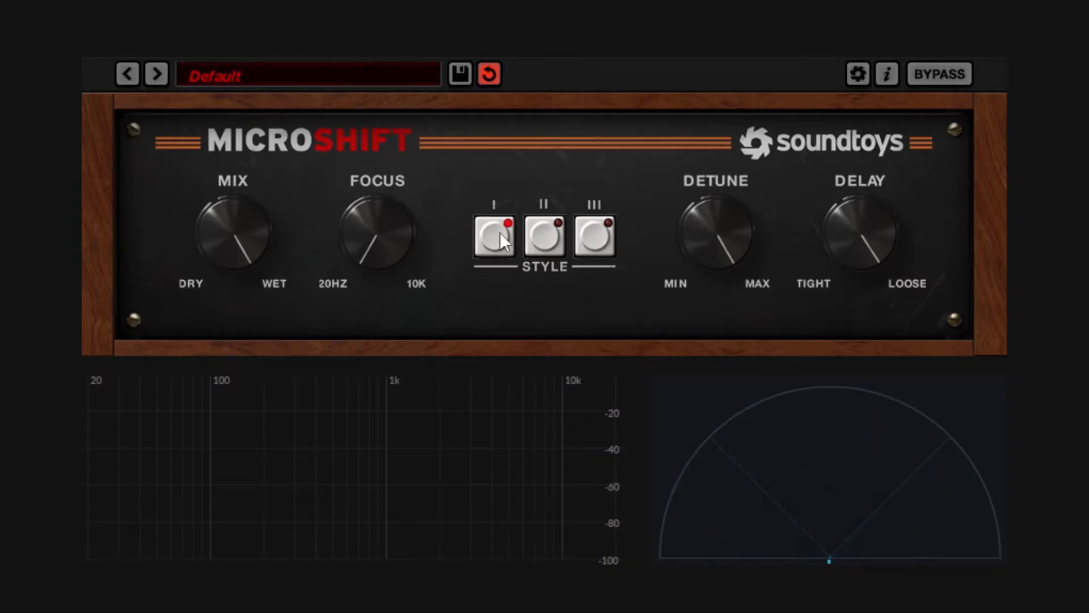
Play the sound through Styles I, II and III in turn, stop playback and select Style I again.
key(space)
click(541, 247)
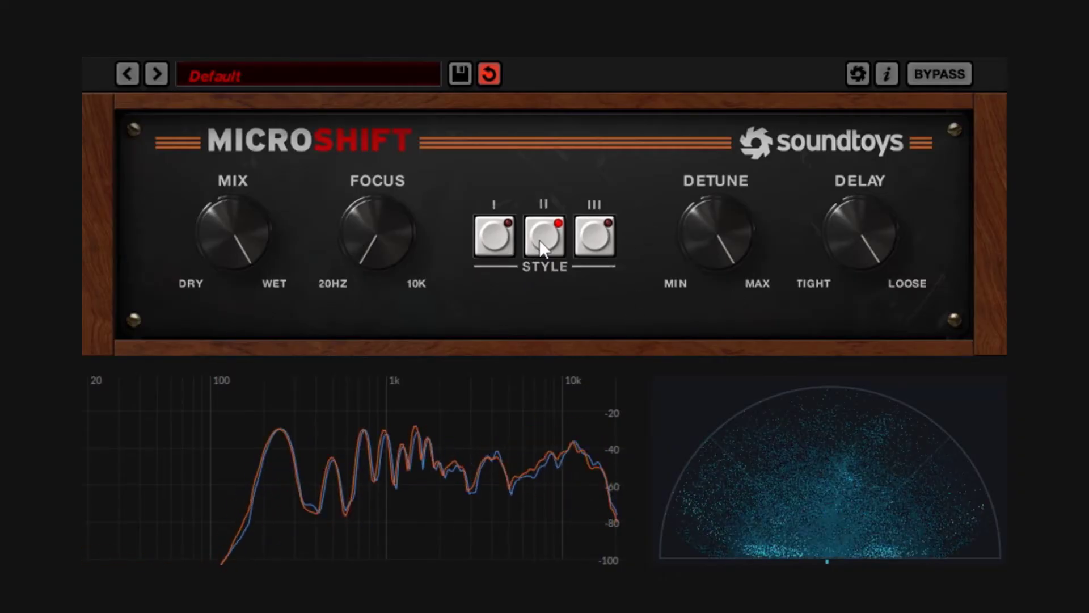
click(598, 235)
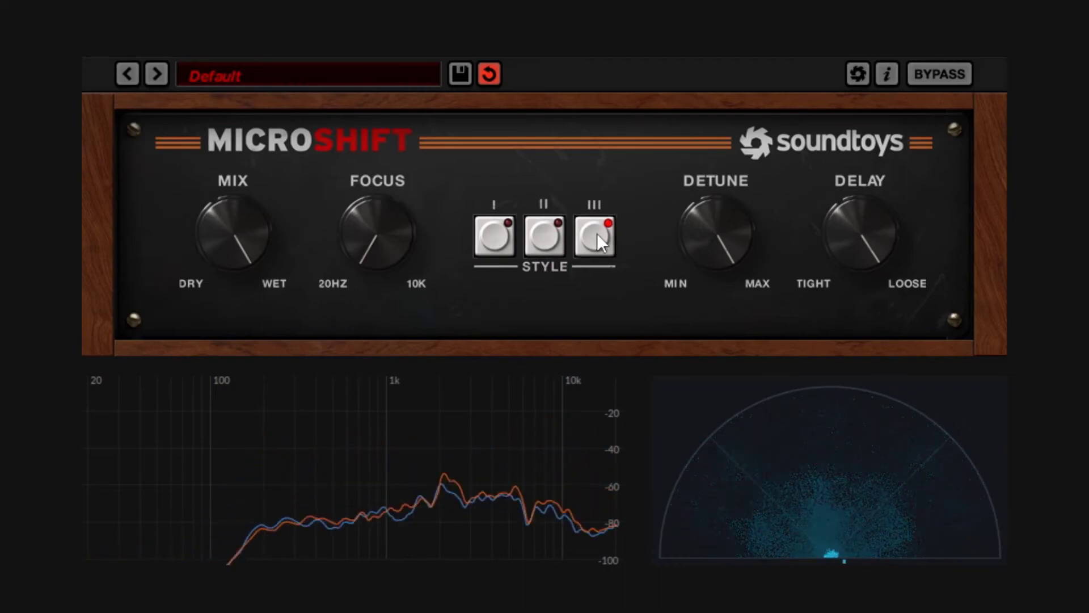
key(space)
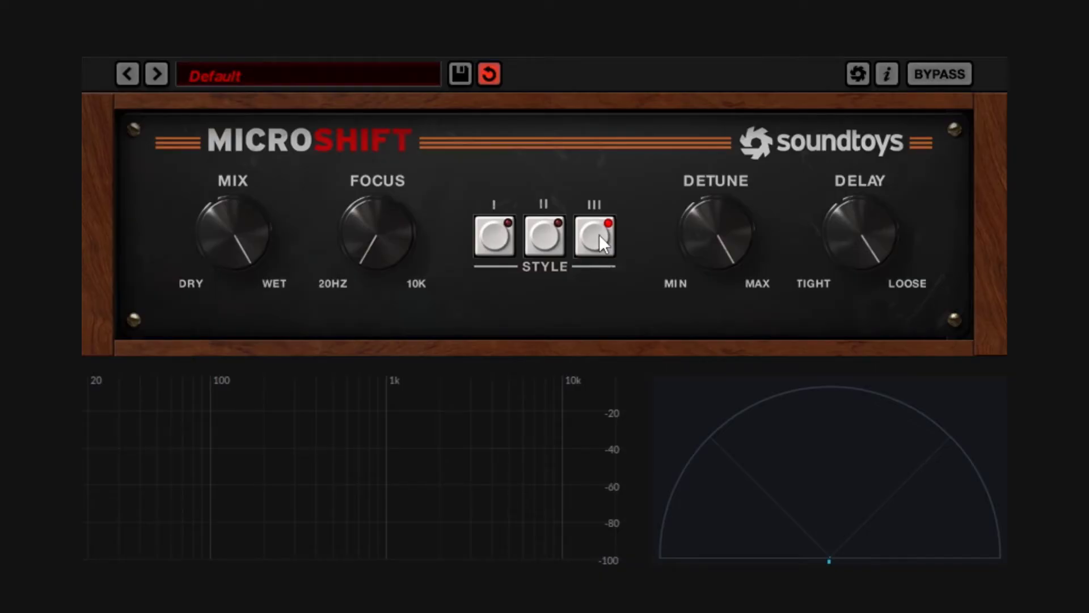
click(496, 235)
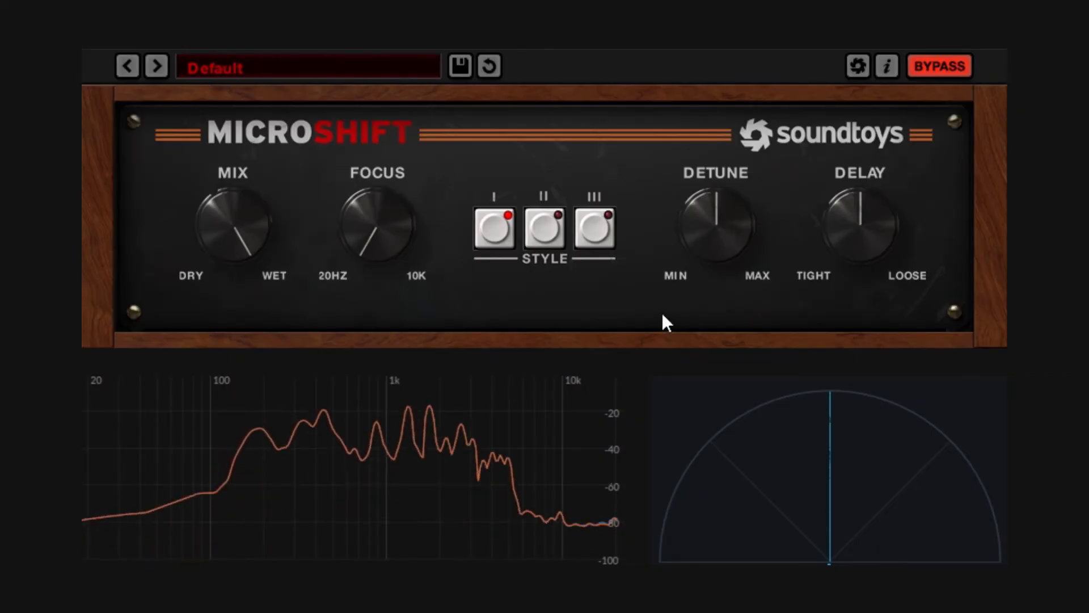
Turn off bypass, lower the mix to just over a third, compare it with the bypassed signal, and set the delay to its loosest position.
click(954, 67)
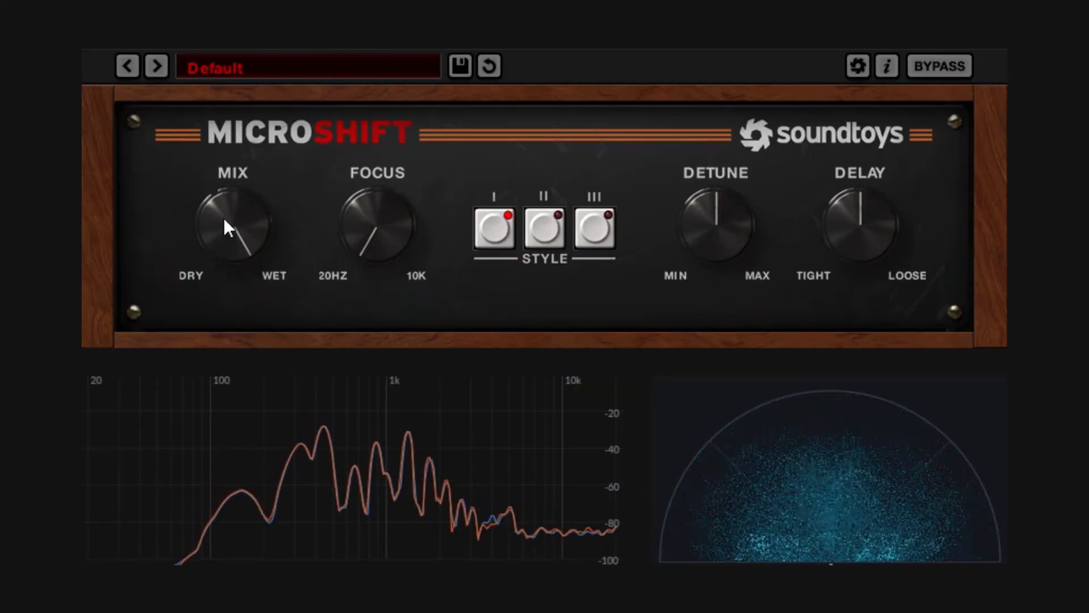
drag(227, 217, 253, 389)
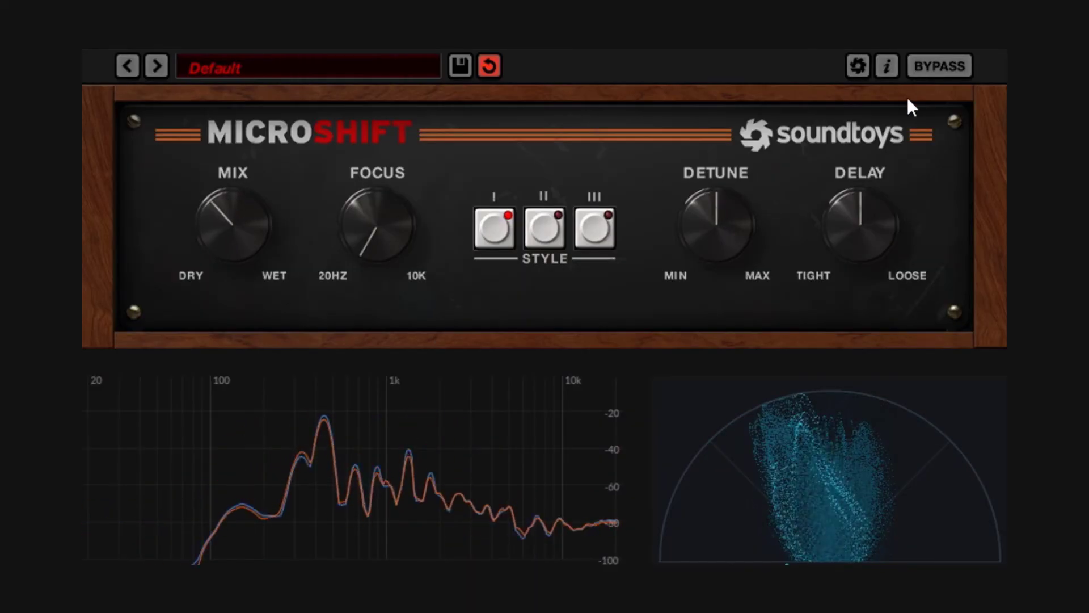
click(949, 72)
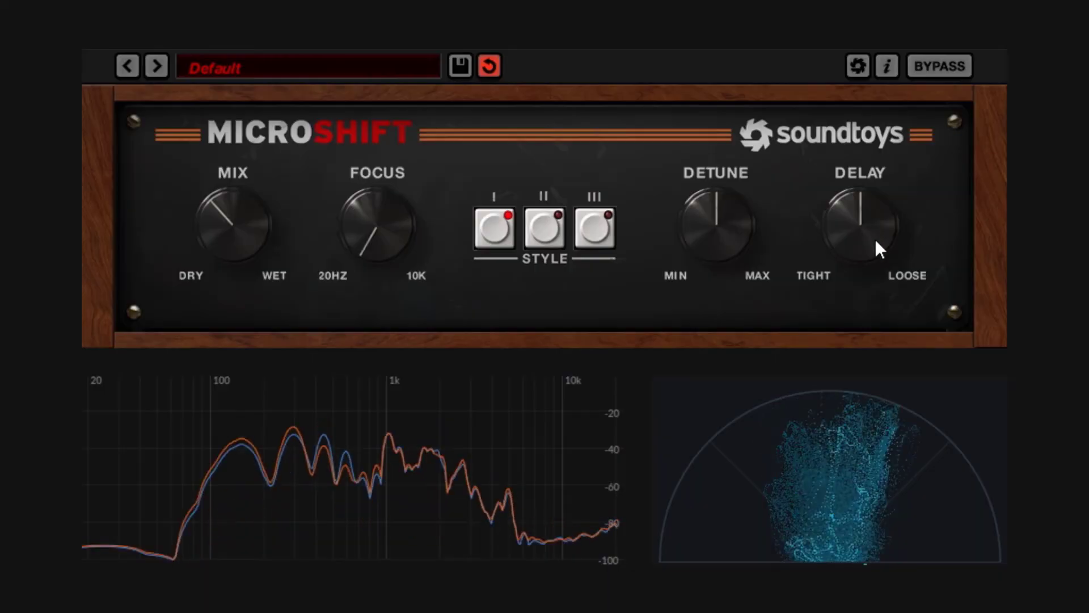
drag(876, 240, 882, 77)
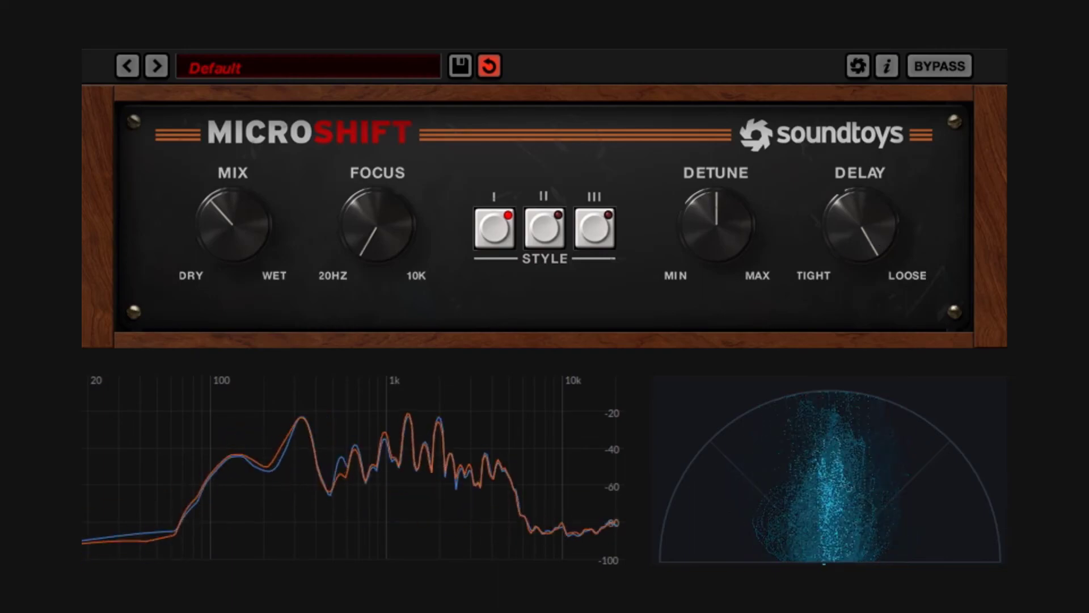
Reset the delay to its middle position, raise detune to about two-thirds, focus to just below halfway and mix to about two-fifths.
alt+click(861, 232)
drag(725, 242, 727, 214)
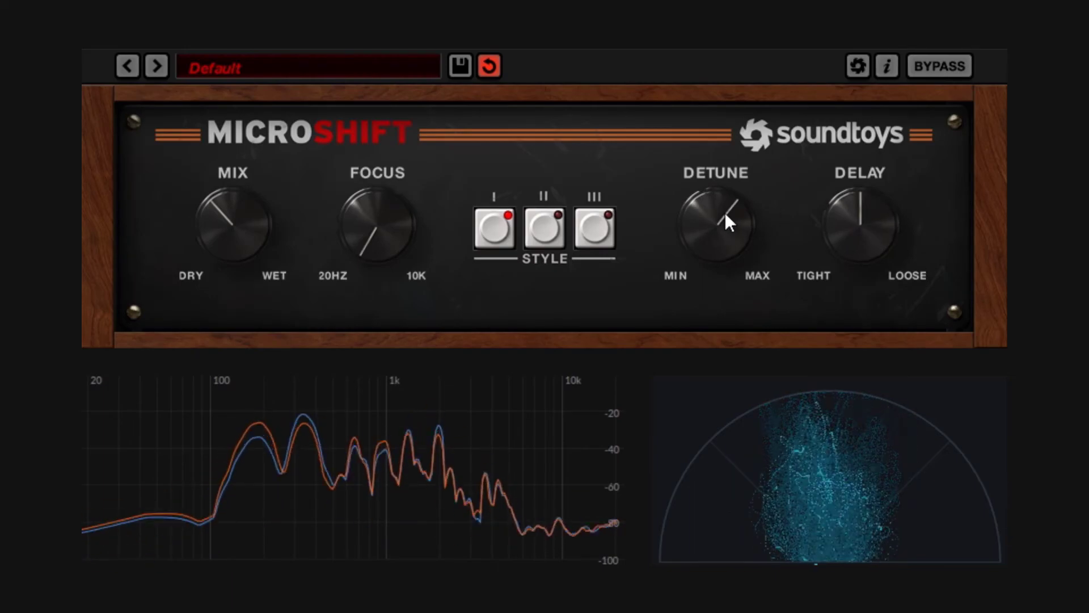
drag(375, 212, 364, 119)
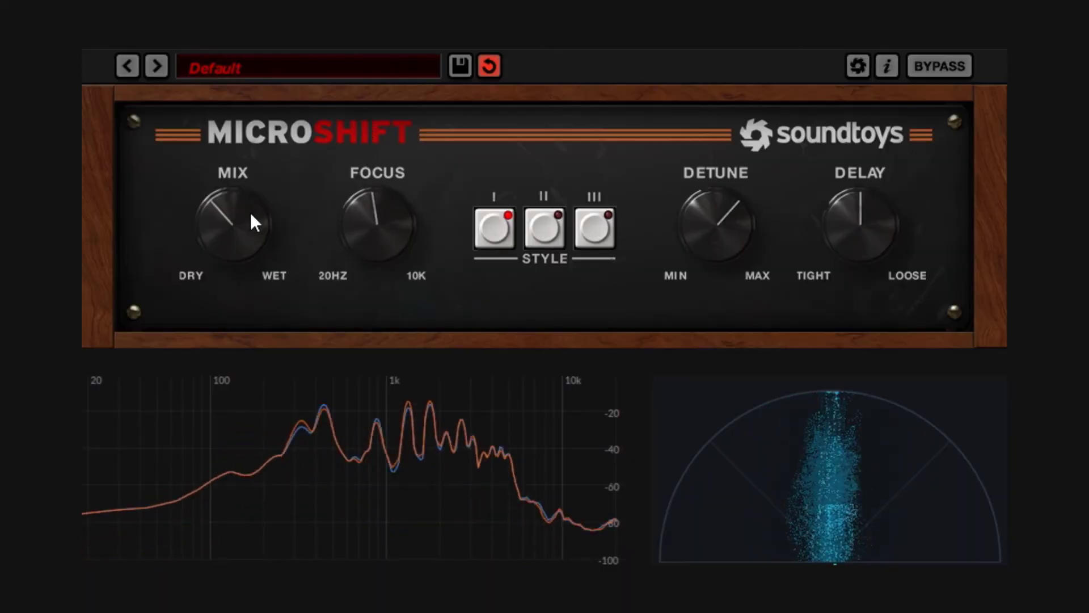
drag(251, 212, 249, 202)
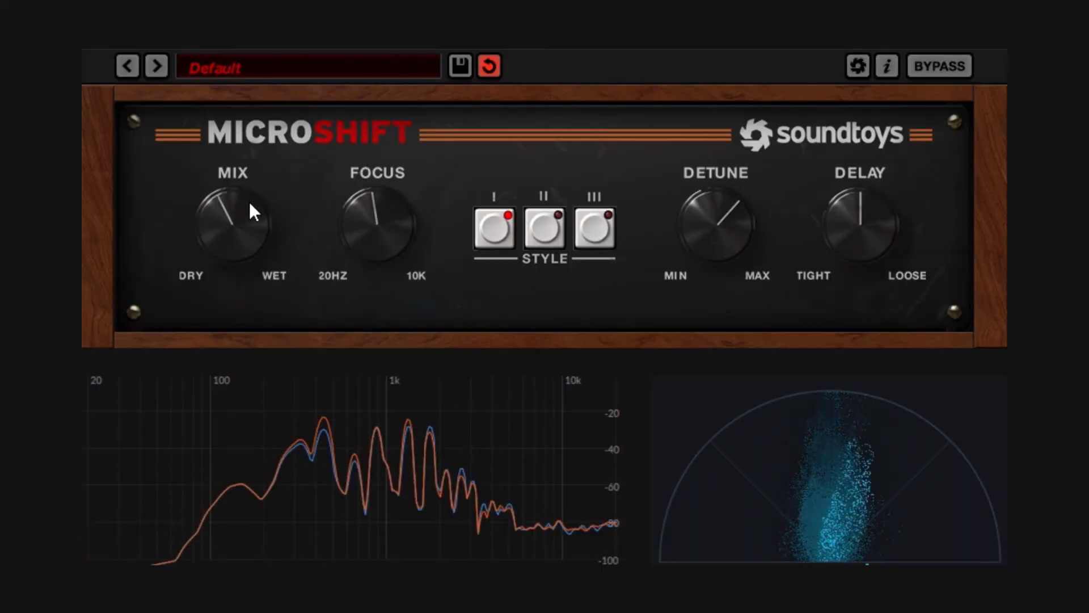
Set the focus to about halfway and compare Styles II and I, ending on Style III.
click(545, 219)
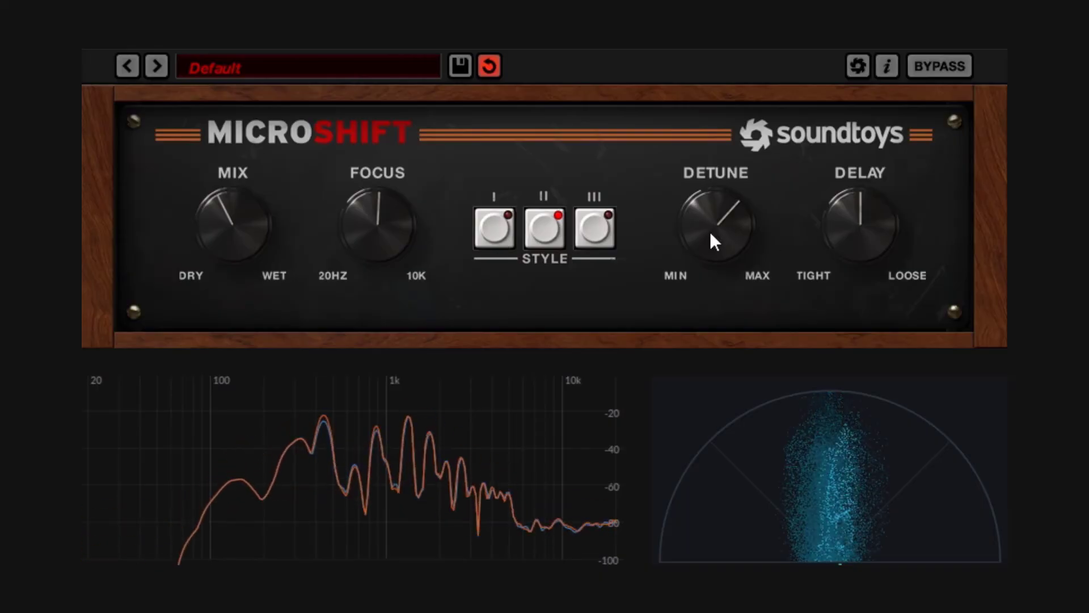
click(494, 229)
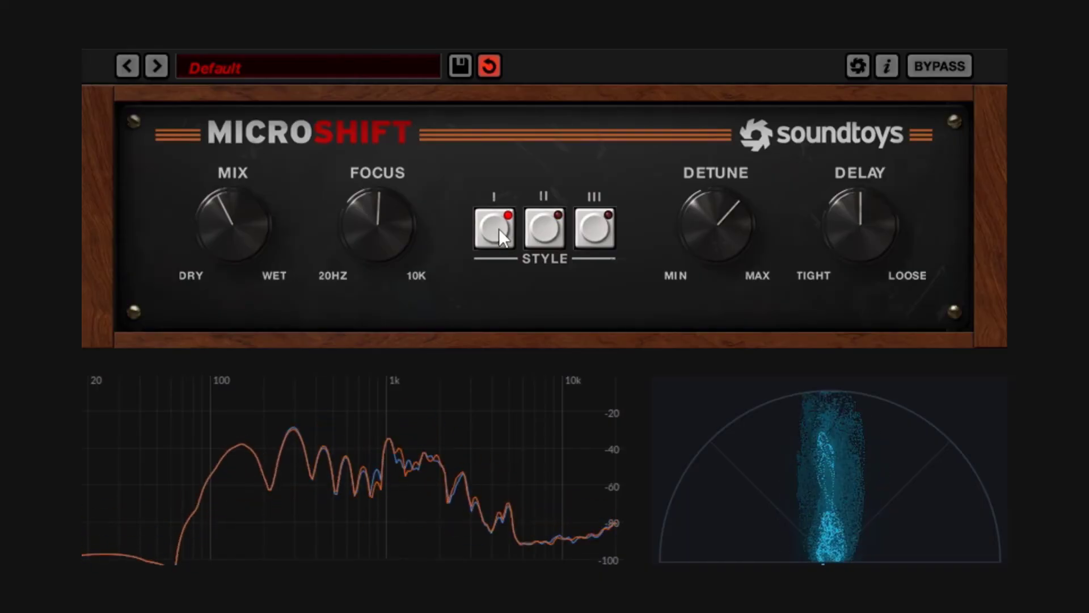
click(542, 231)
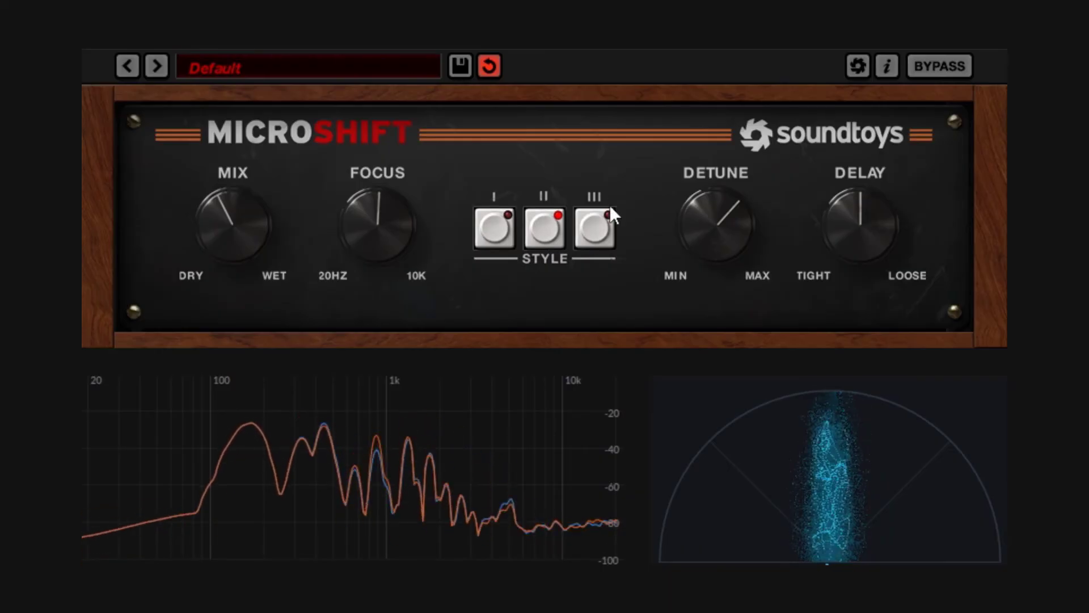
click(602, 239)
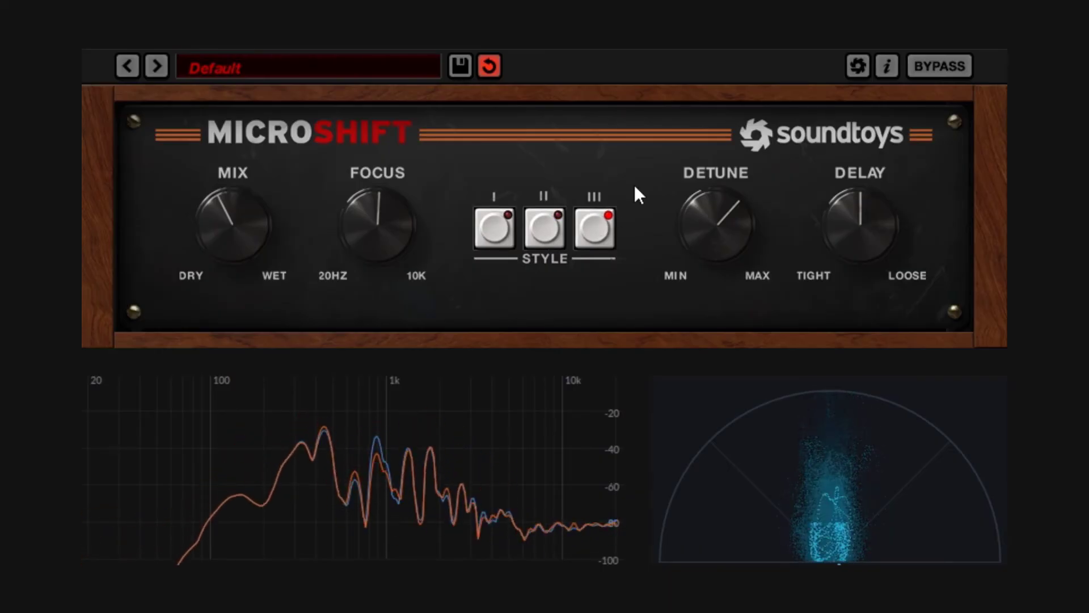
Raise the mix to about halfway, lower the focus to about two-fifths, and compare the result twice with the bypassed signal.
drag(253, 211, 293, 197)
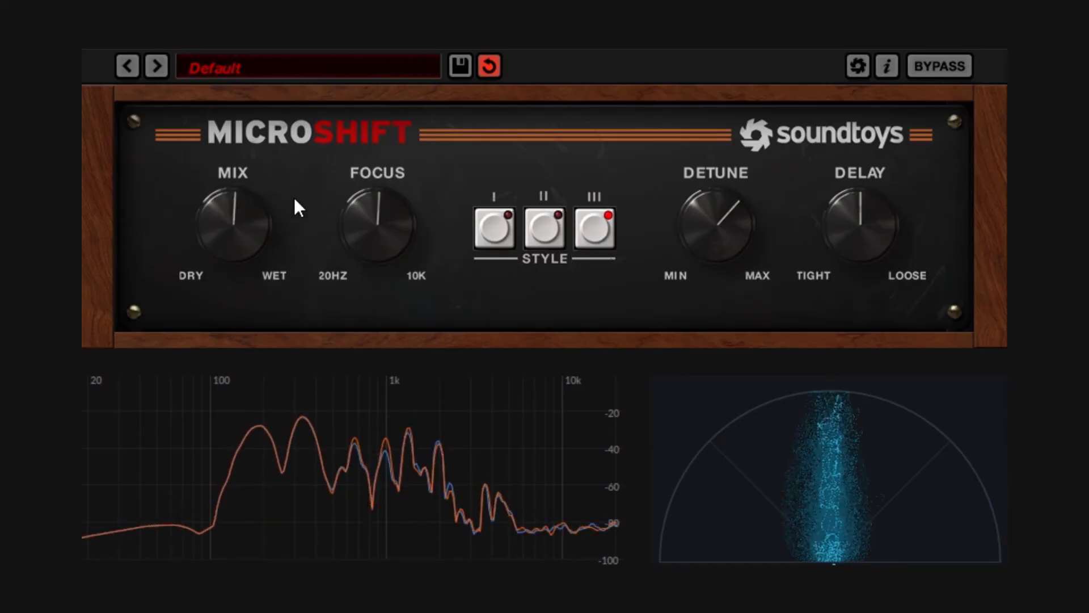
click(959, 64)
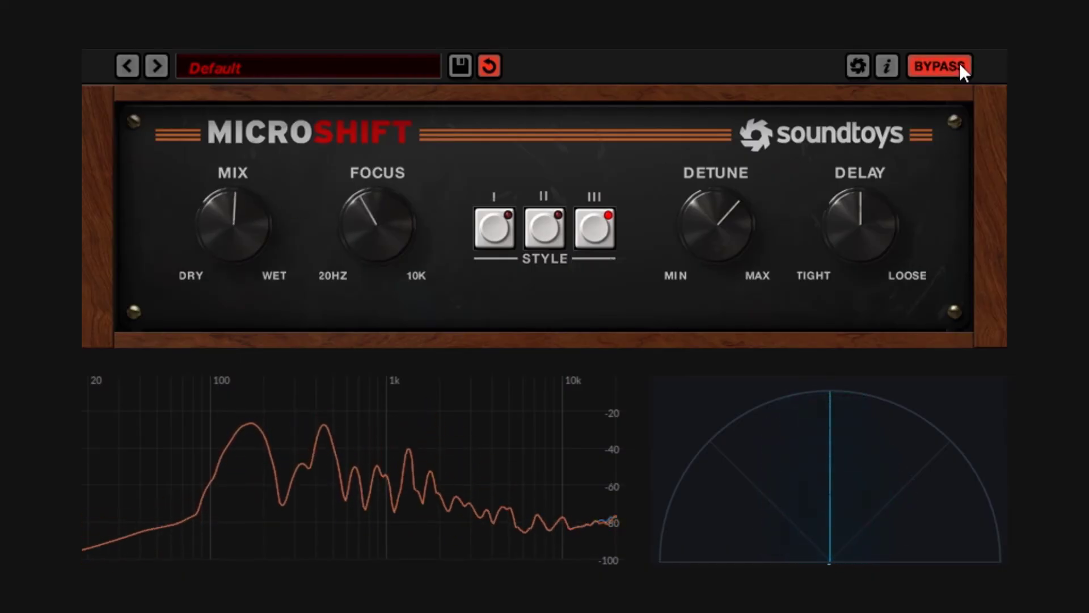
click(959, 65)
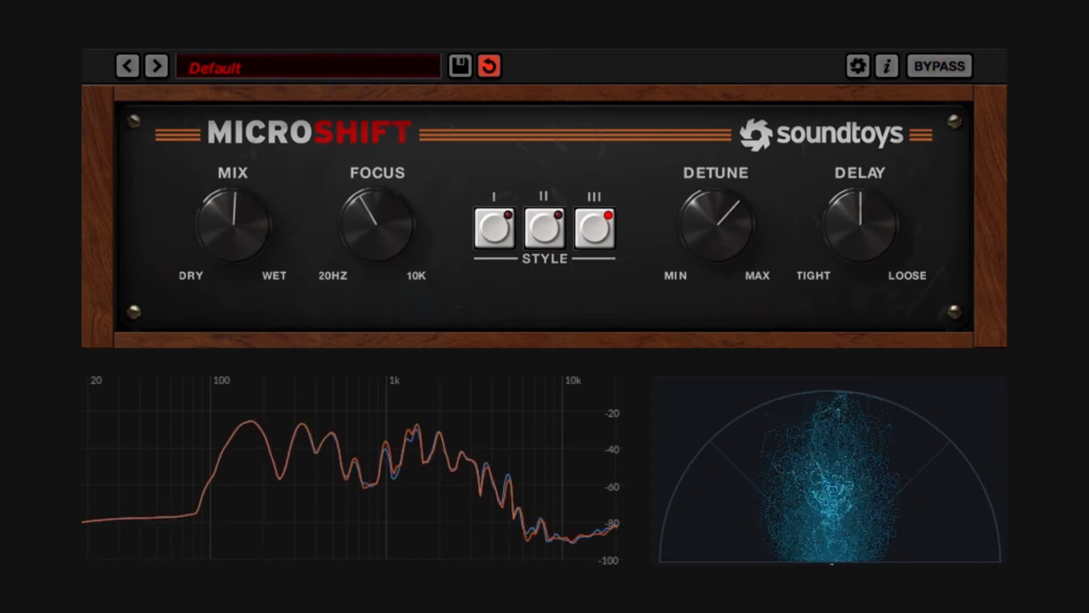
click(943, 67)
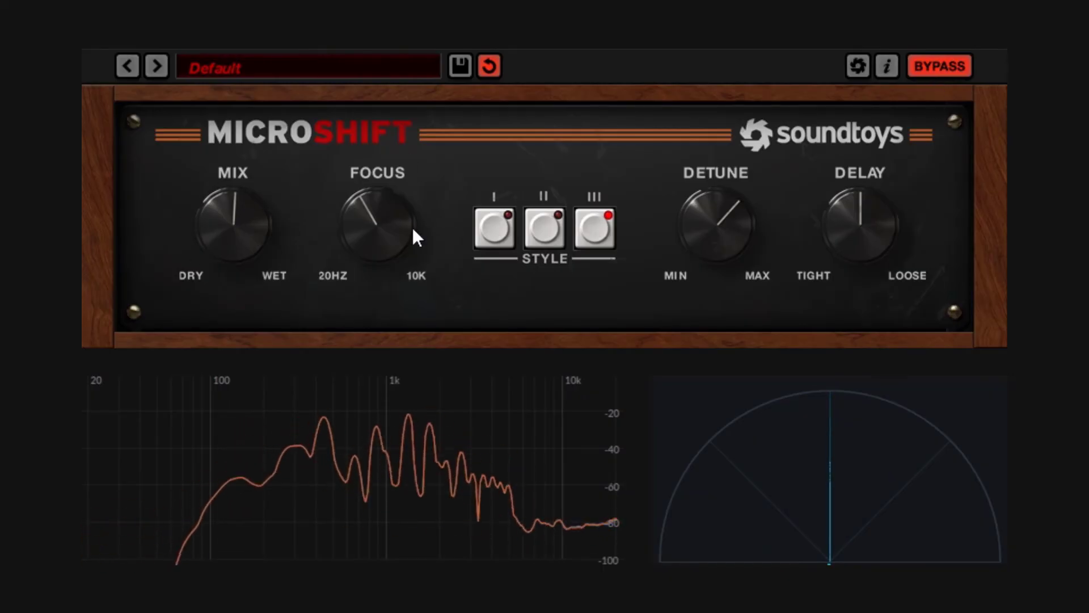
click(953, 64)
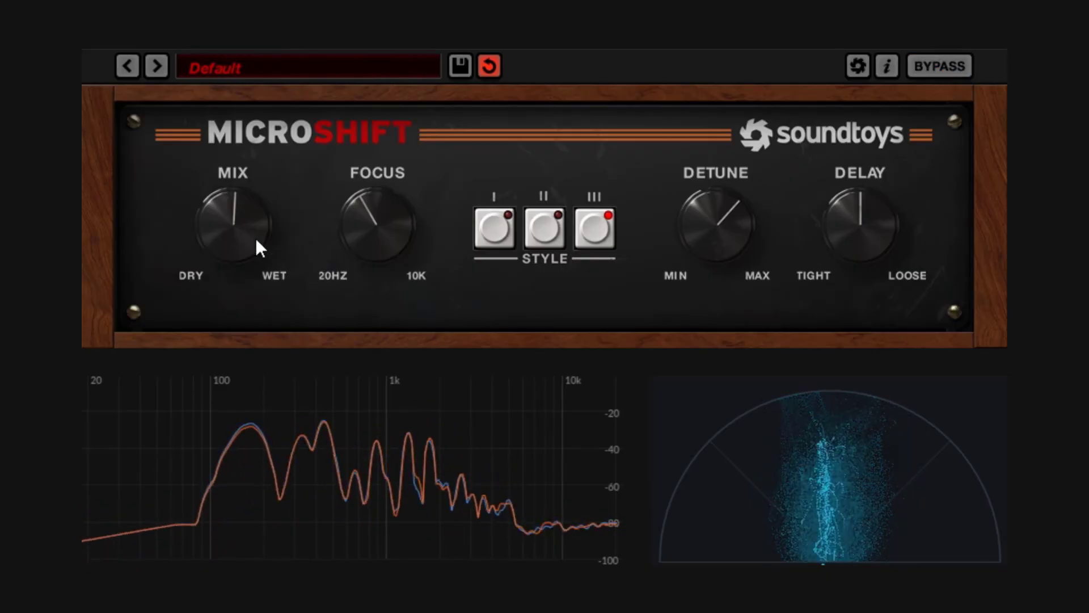
Lower the mix to just over two-fifths and compare the processed sound with the bypassed signal, leaving bypass off.
drag(247, 236, 244, 257)
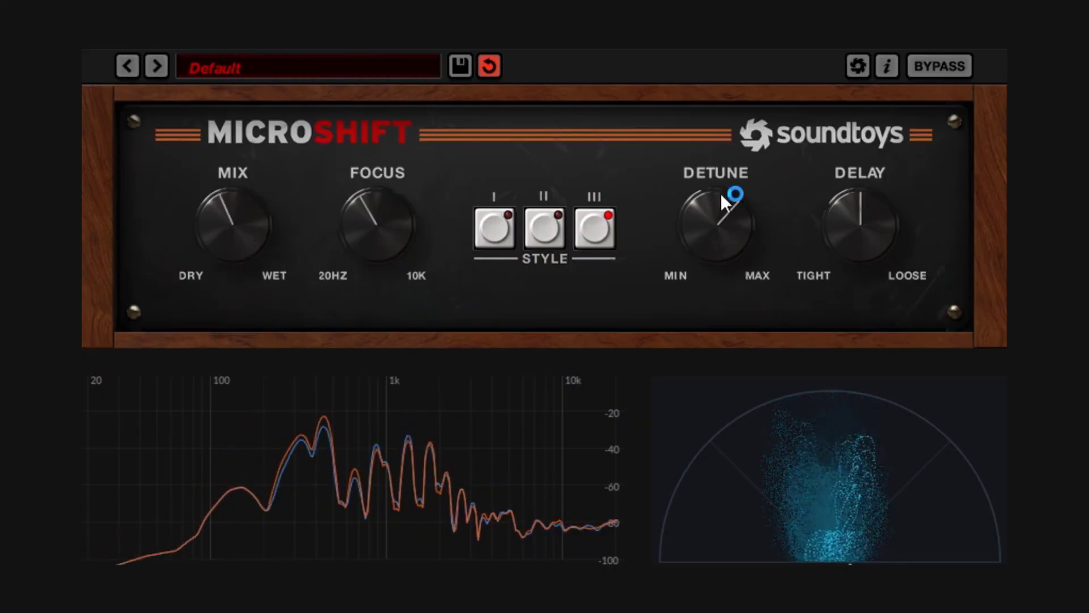
click(937, 68)
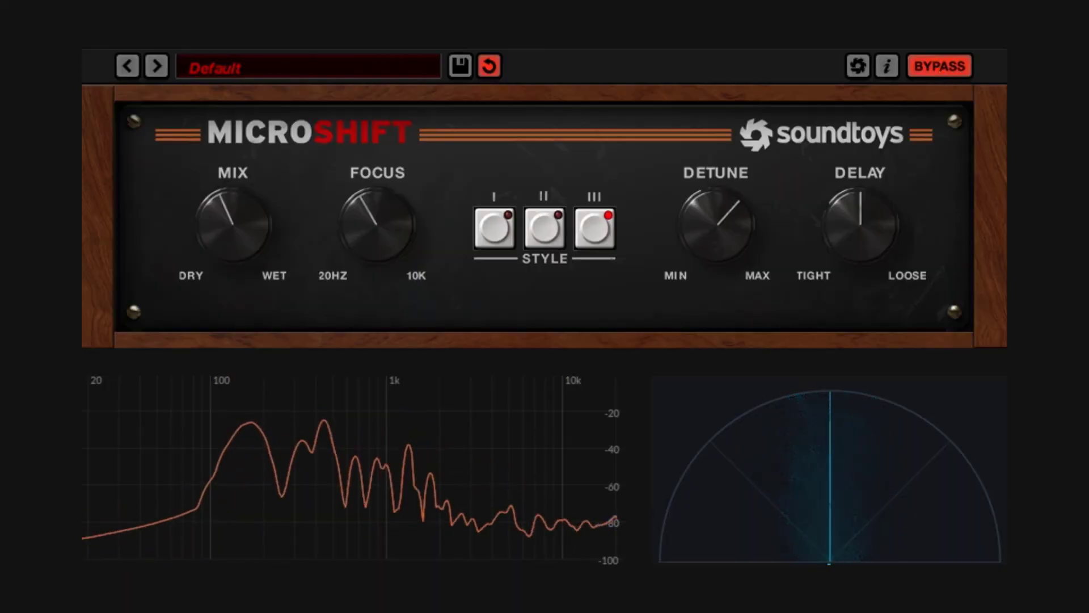
click(925, 66)
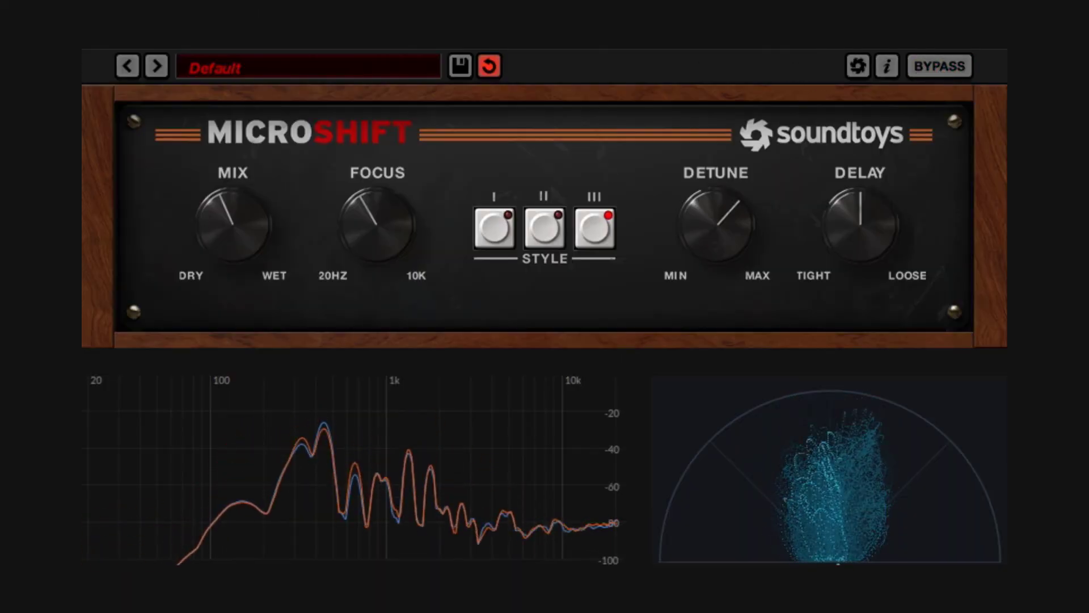